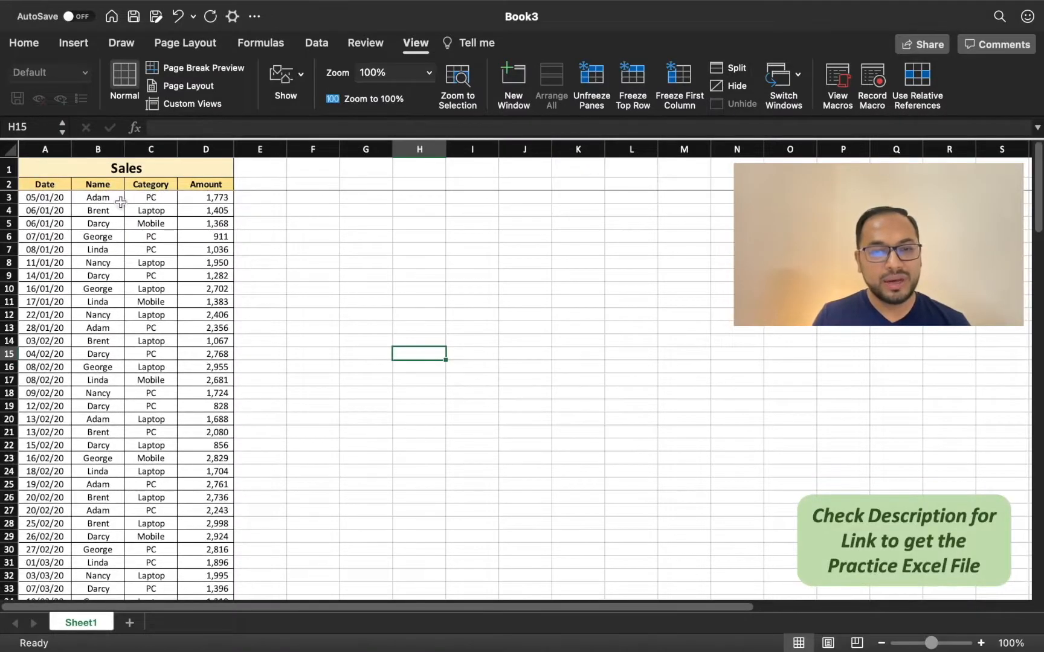
Step: Examine the Date, Name, Category and Amount columns of the Sales data
click(61, 185)
click(103, 188)
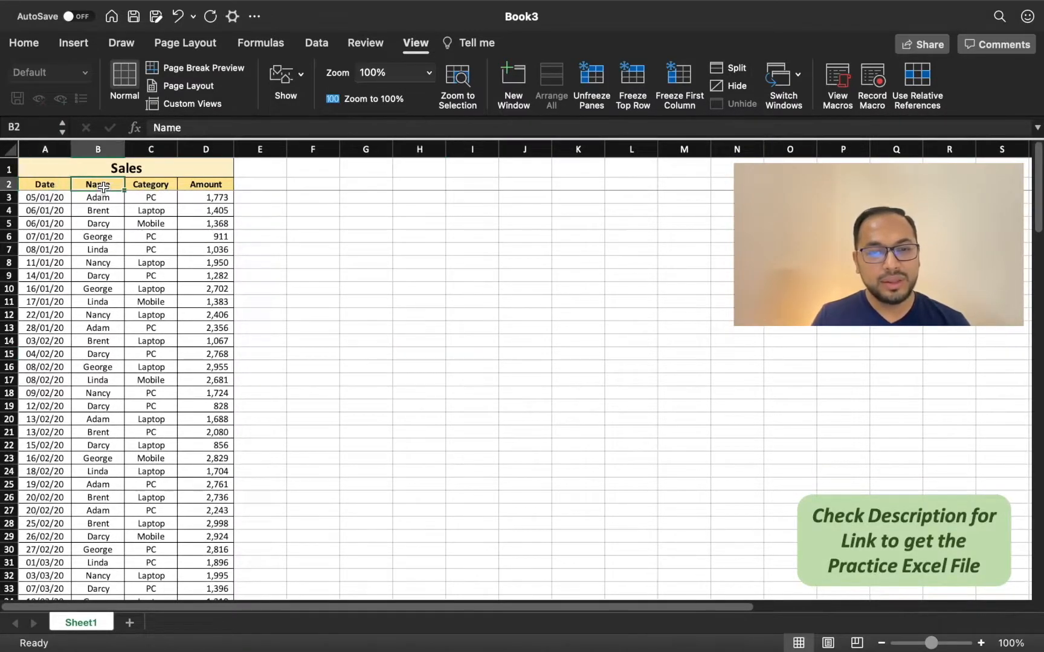
click(151, 187)
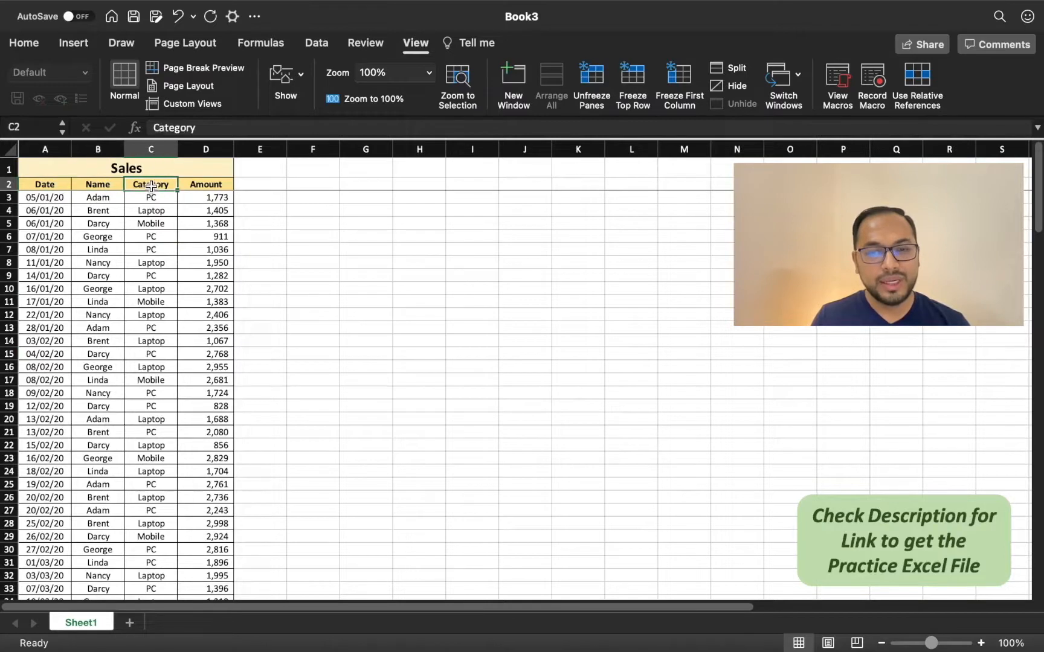
click(199, 186)
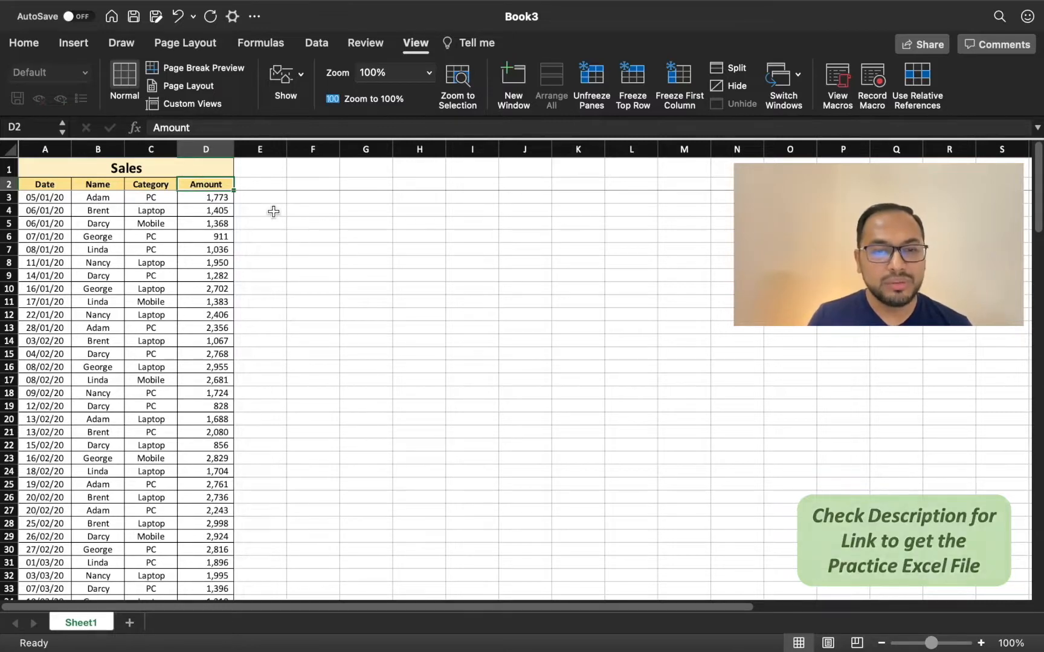
click(204, 264)
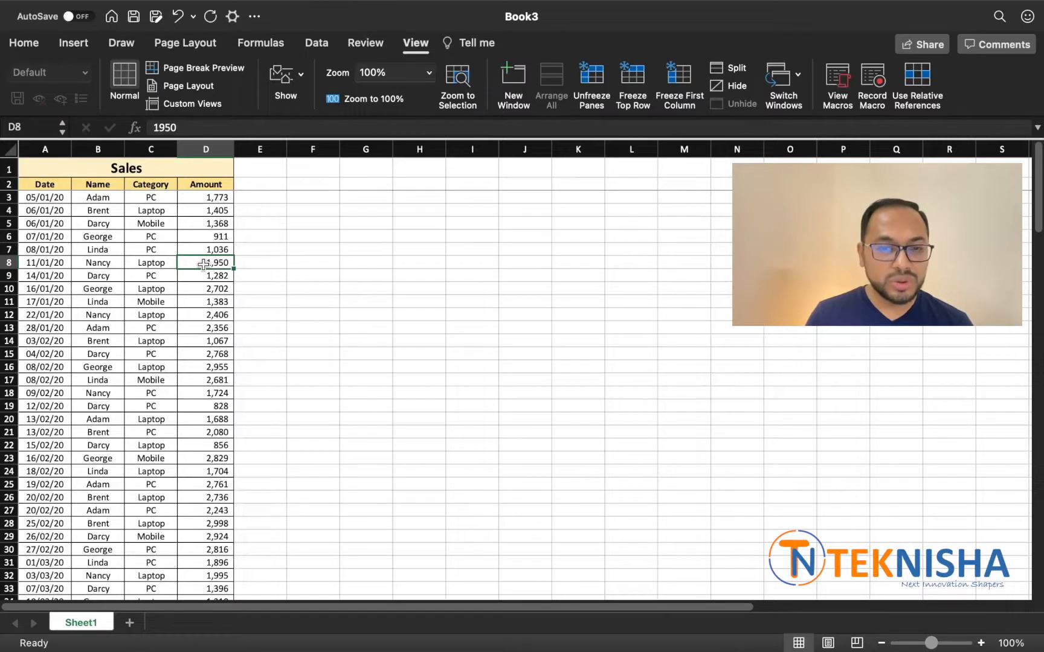
drag(100, 184, 113, 266)
drag(166, 195, 161, 278)
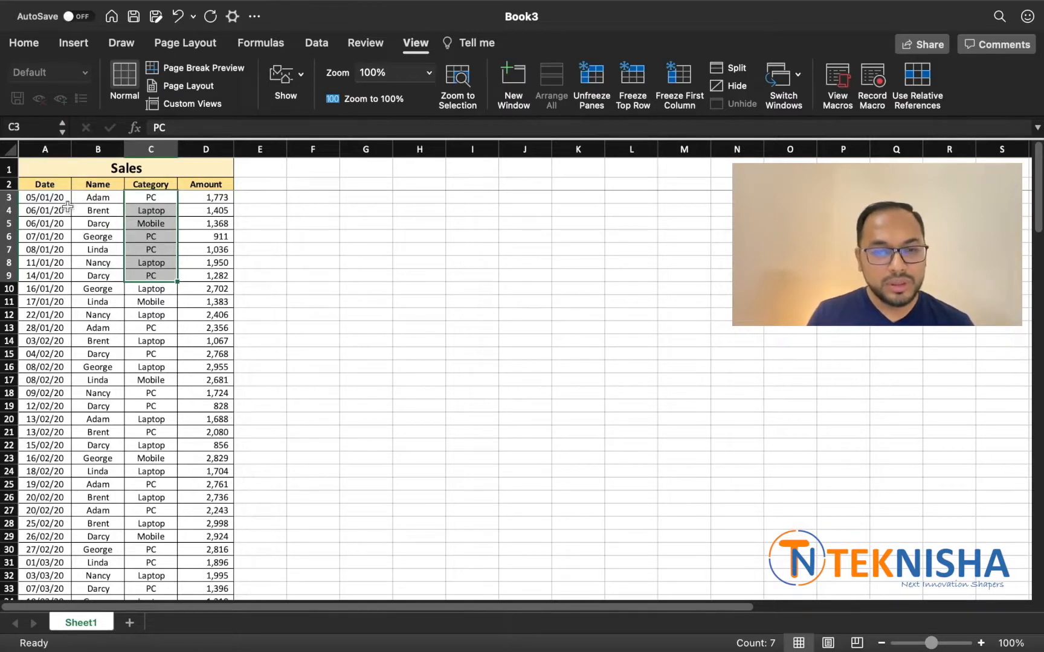
Step: Start formatting the Sales data as a table with an orange medium style and check the proposed range down to its last row
click(57, 185)
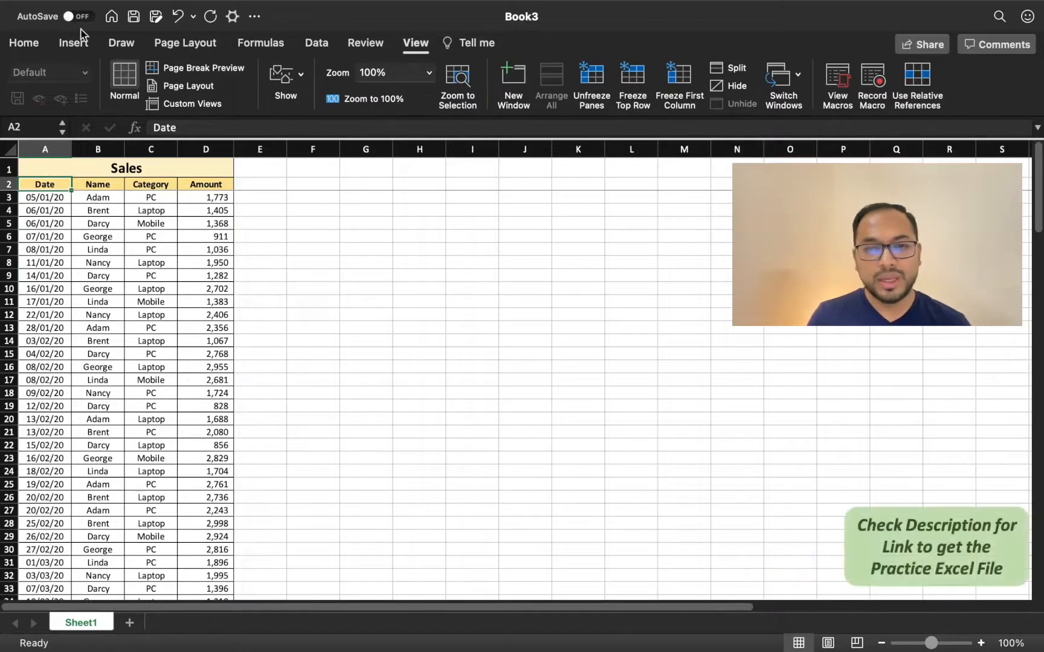
click(33, 46)
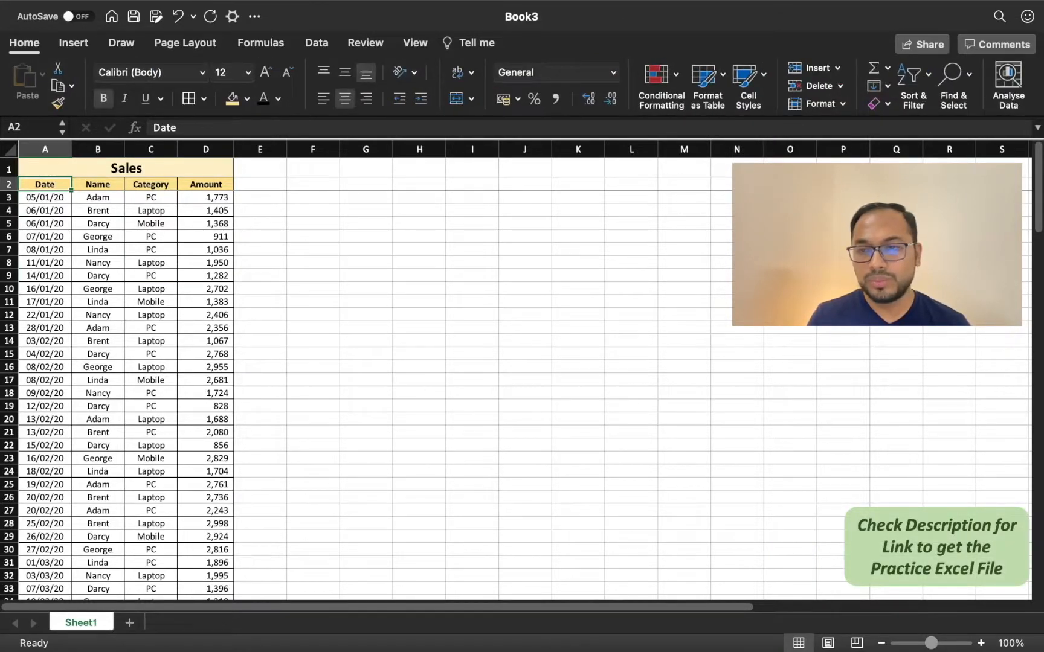
click(718, 79)
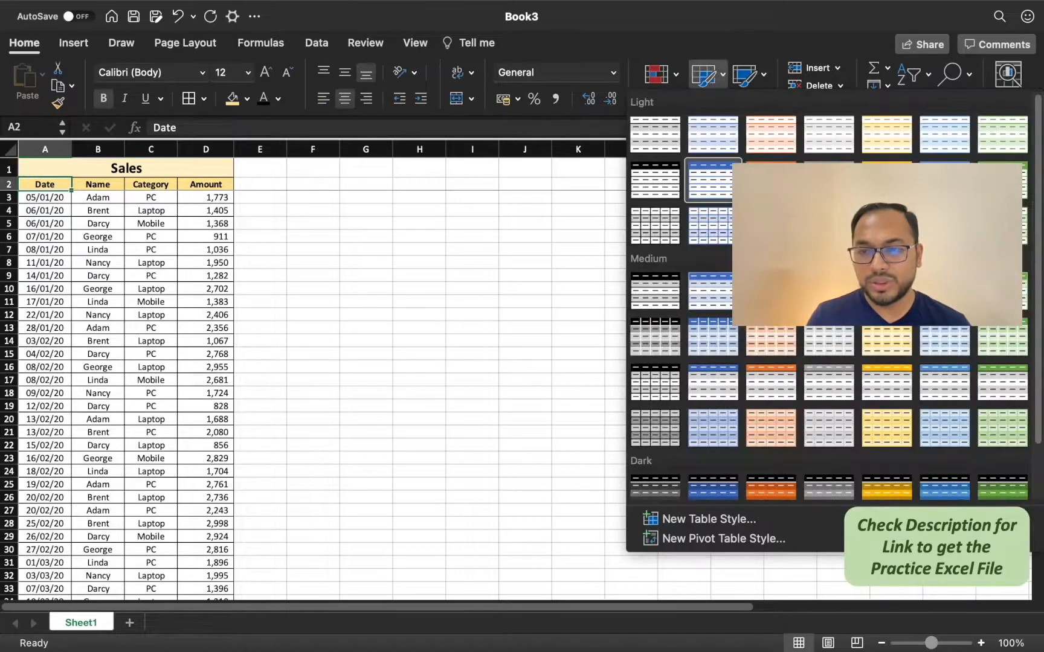
click(766, 349)
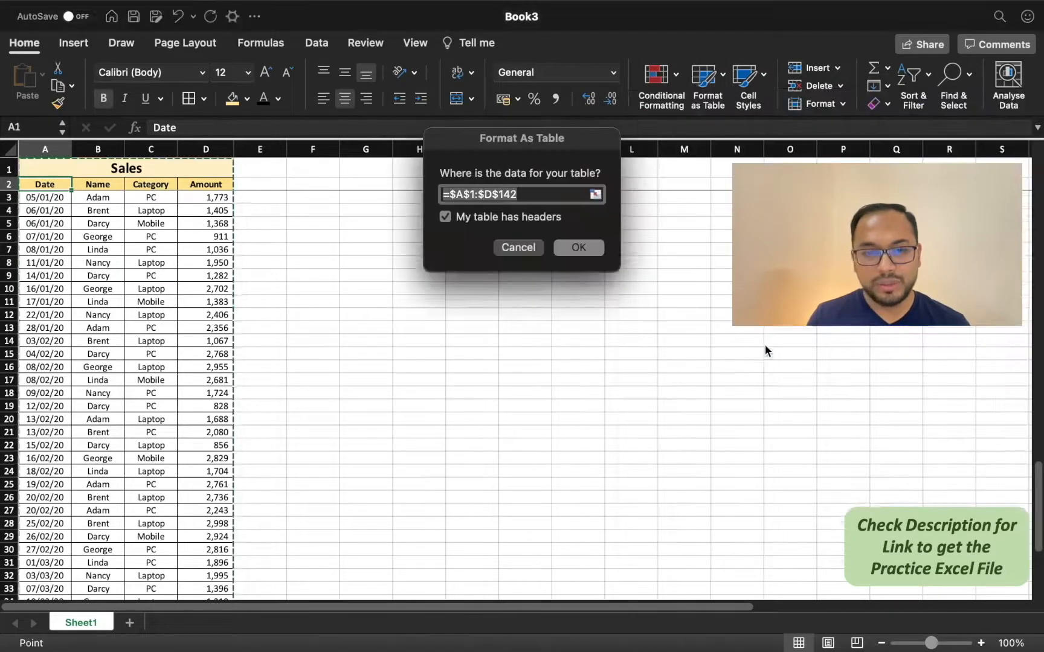
scroll(725, 333, down, 20)
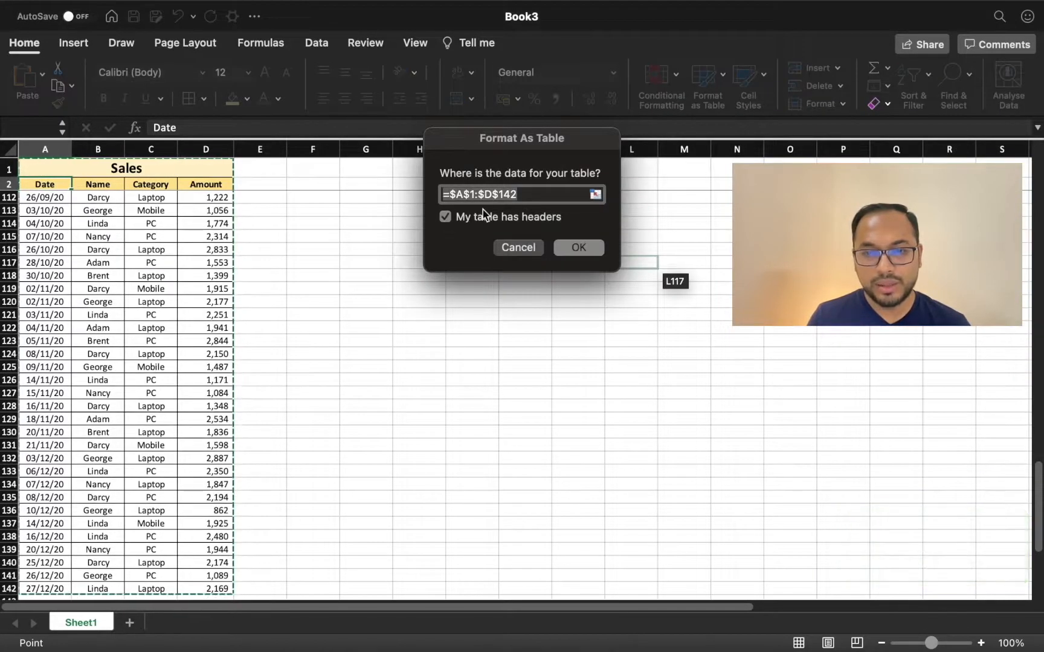
scroll(209, 385, down, 10)
scroll(209, 386, up, 20)
scroll(209, 385, up, 15)
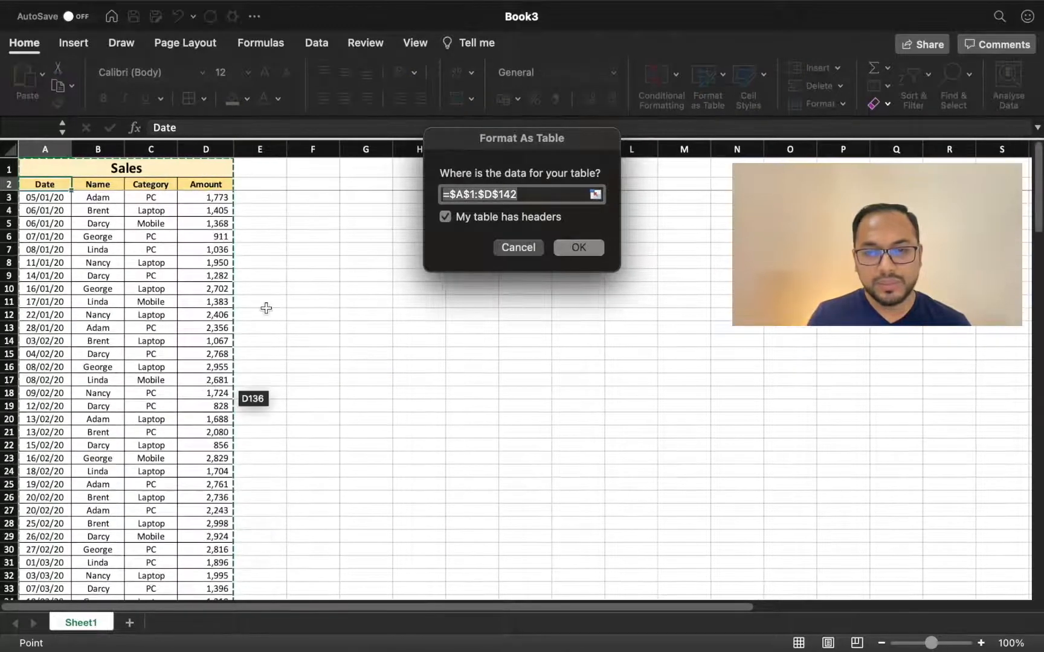
Step: Set the table's data range to =$A$2:$D$142, keep the headers option on, and create the table
click(475, 193)
key(BackSpace)
text(2)
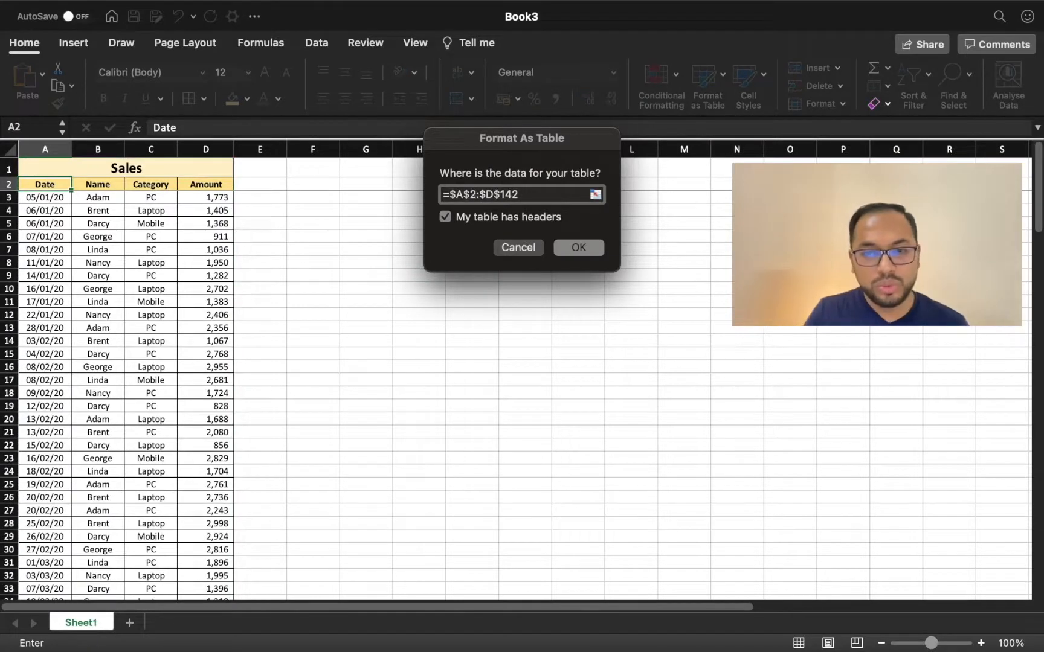
click(543, 195)
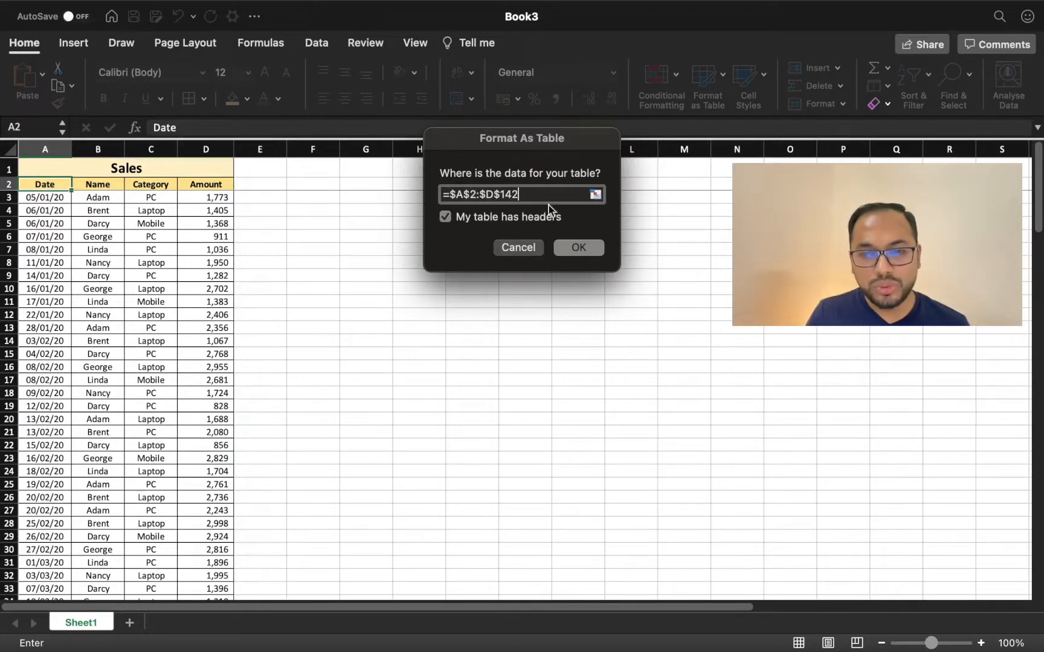
click(578, 248)
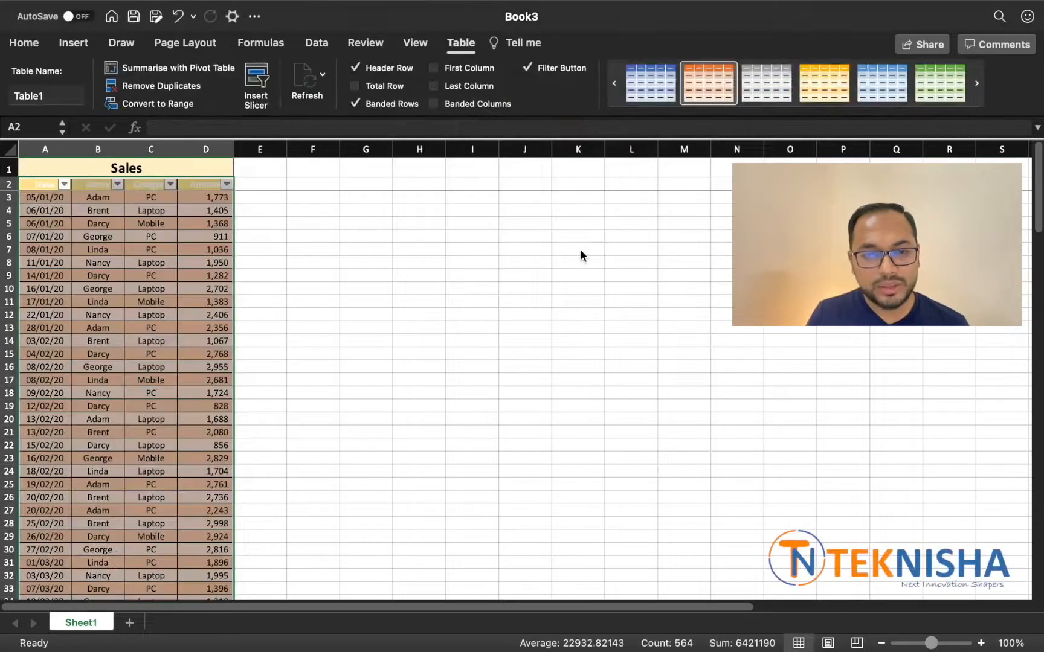
Step: Clear the old cell fill from the table so its style colours apply, and widen the Amount column
click(26, 43)
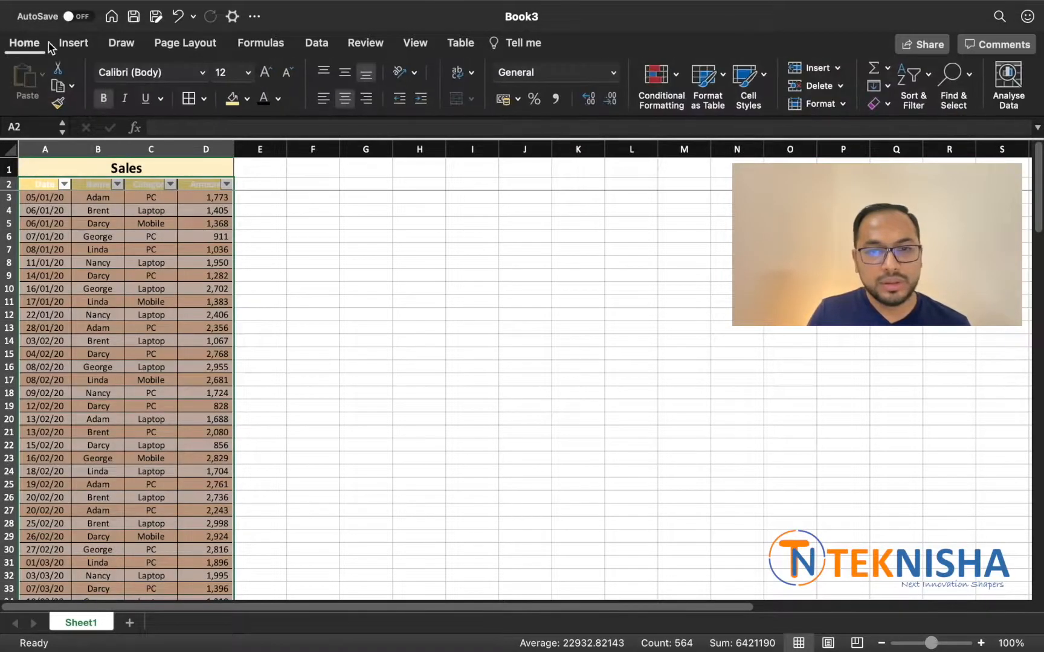
click(247, 98)
click(270, 128)
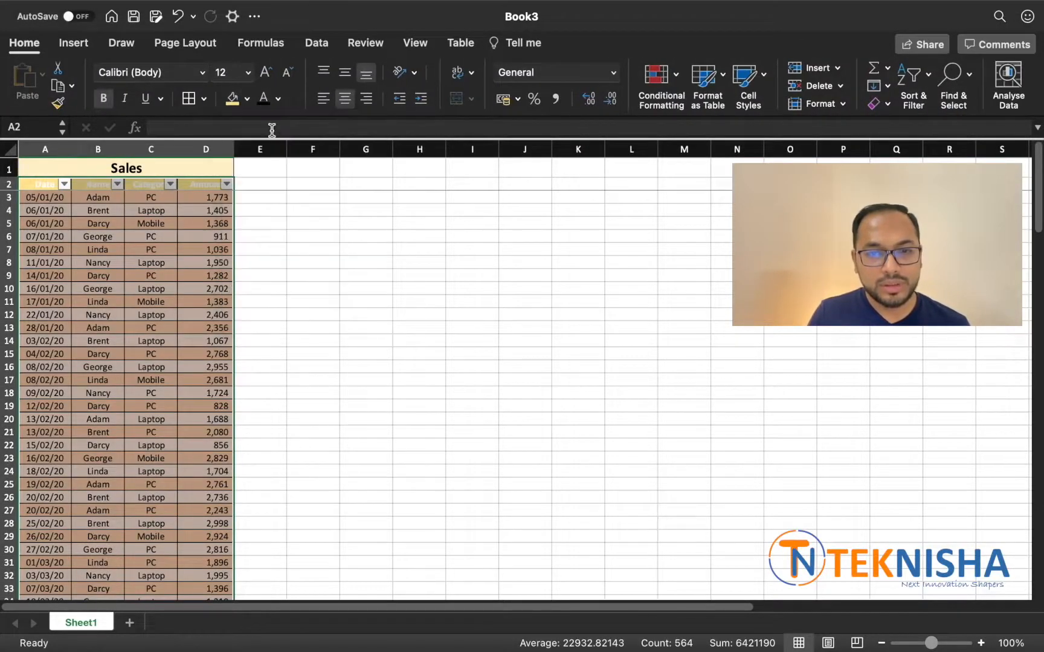
click(275, 275)
drag(235, 147, 257, 146)
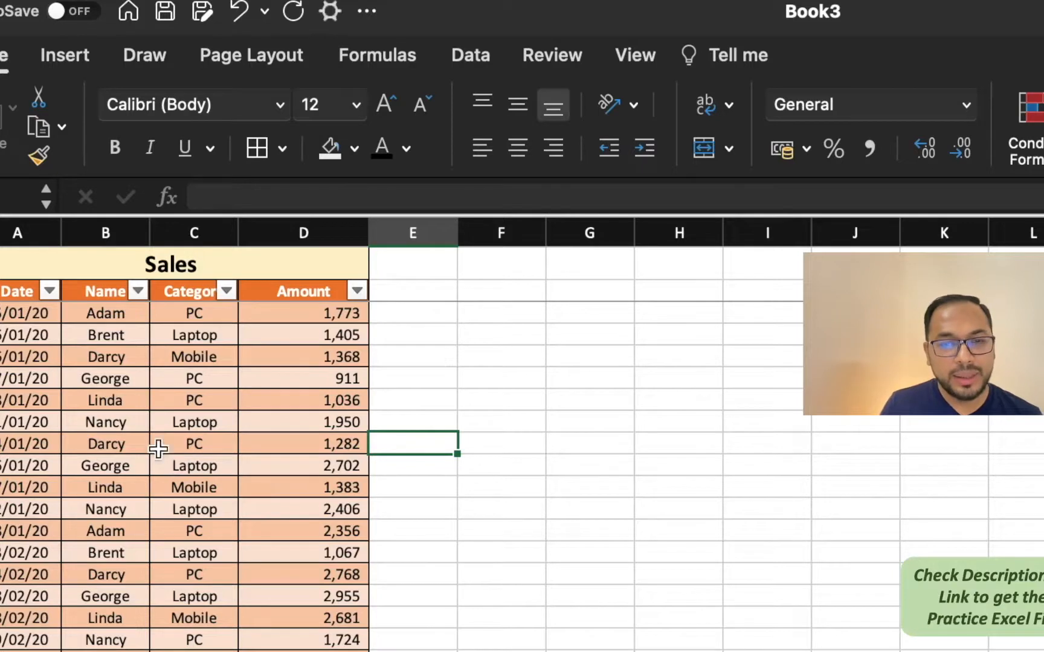
Step: Extend the table with two new columns headed Wk and Month, directly after the Amount column
drag(13, 314, 13, 400)
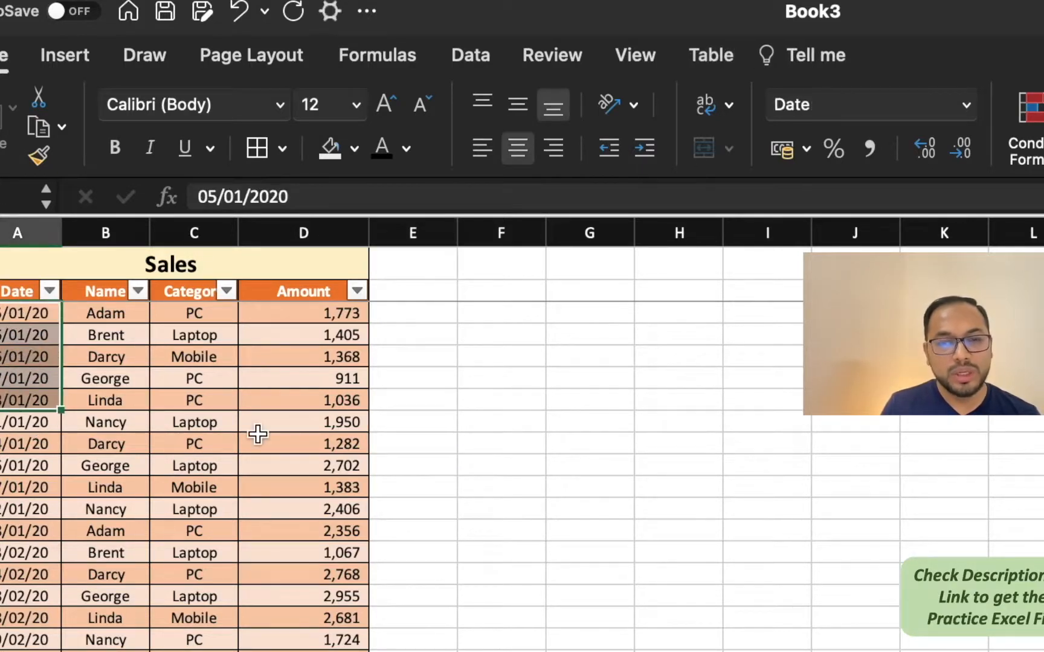
click(431, 291)
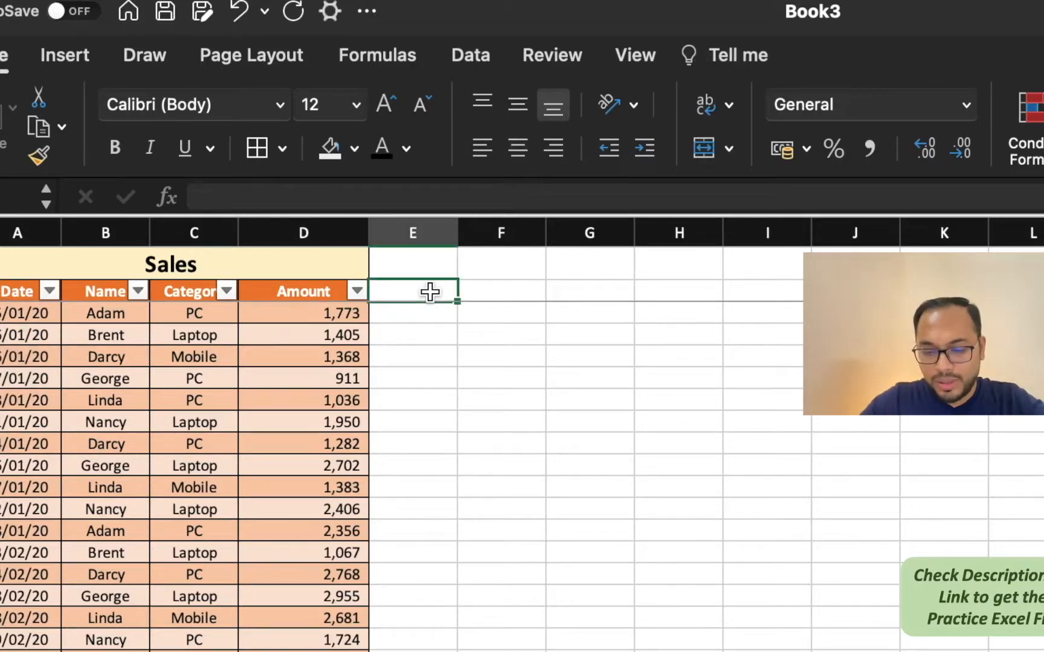
text(Wk)
key(Return)
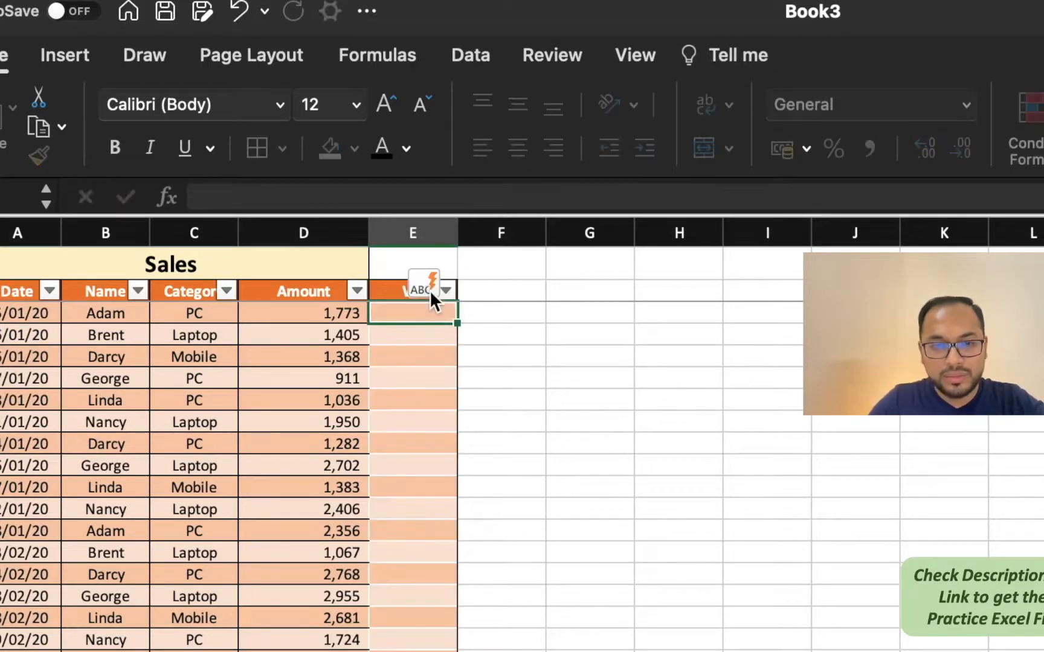
key(Up)
key(Right)
text(Month)
key(Return)
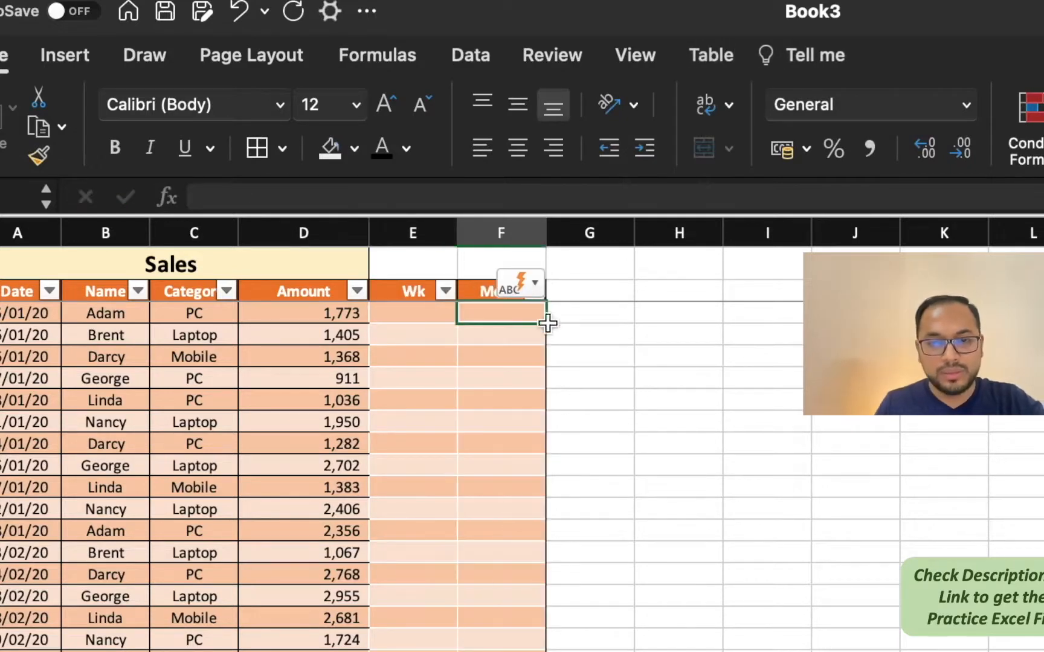
click(404, 311)
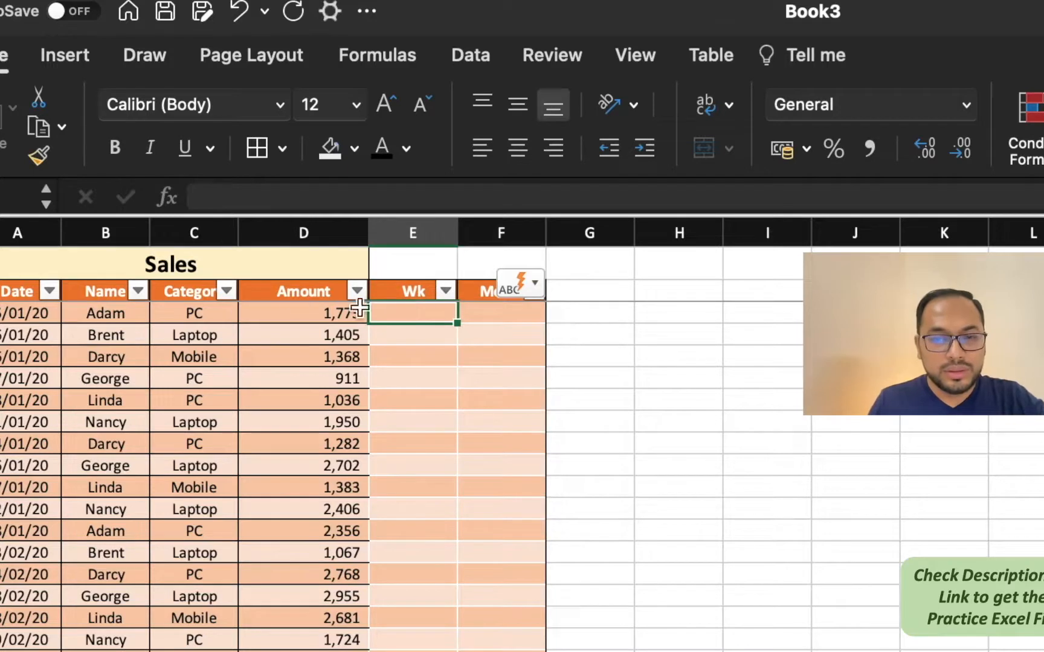
text(=weeknum()
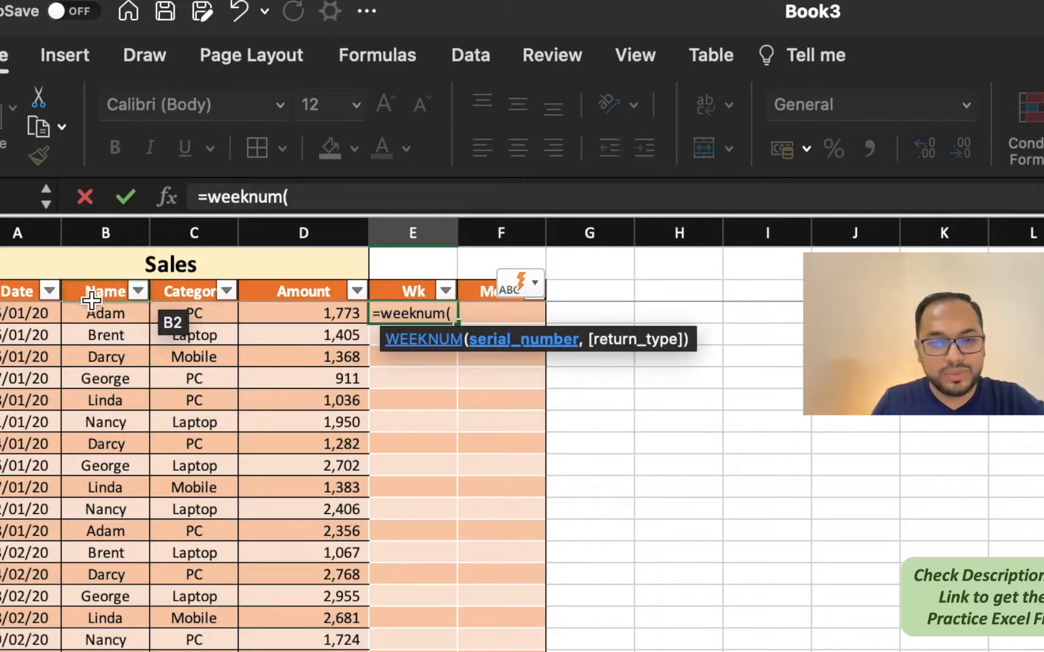
click(12, 312)
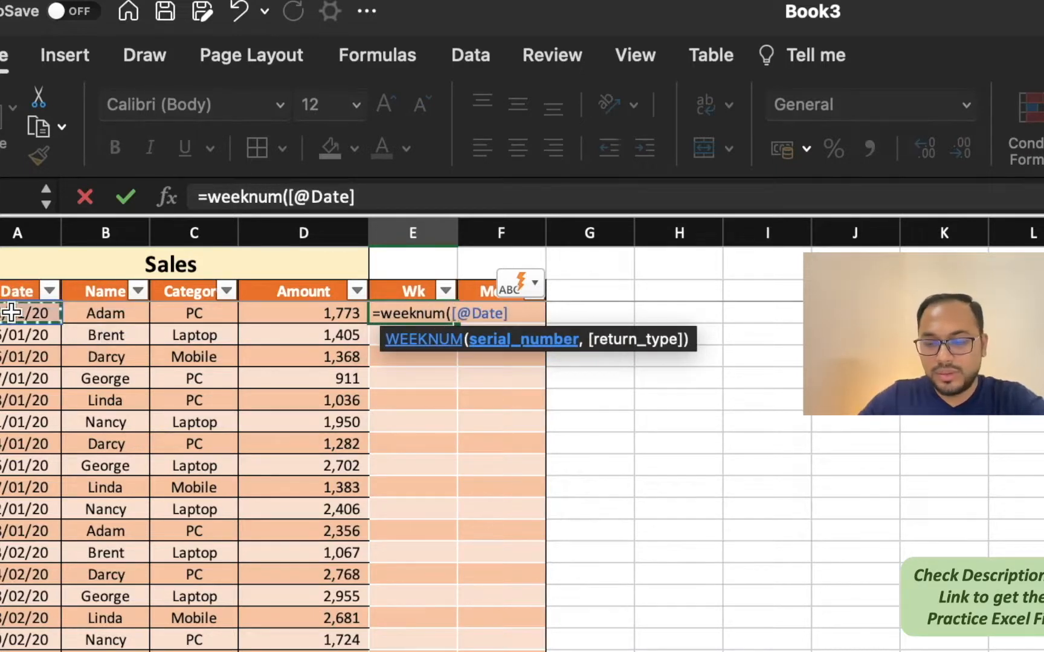
text())
key(Return)
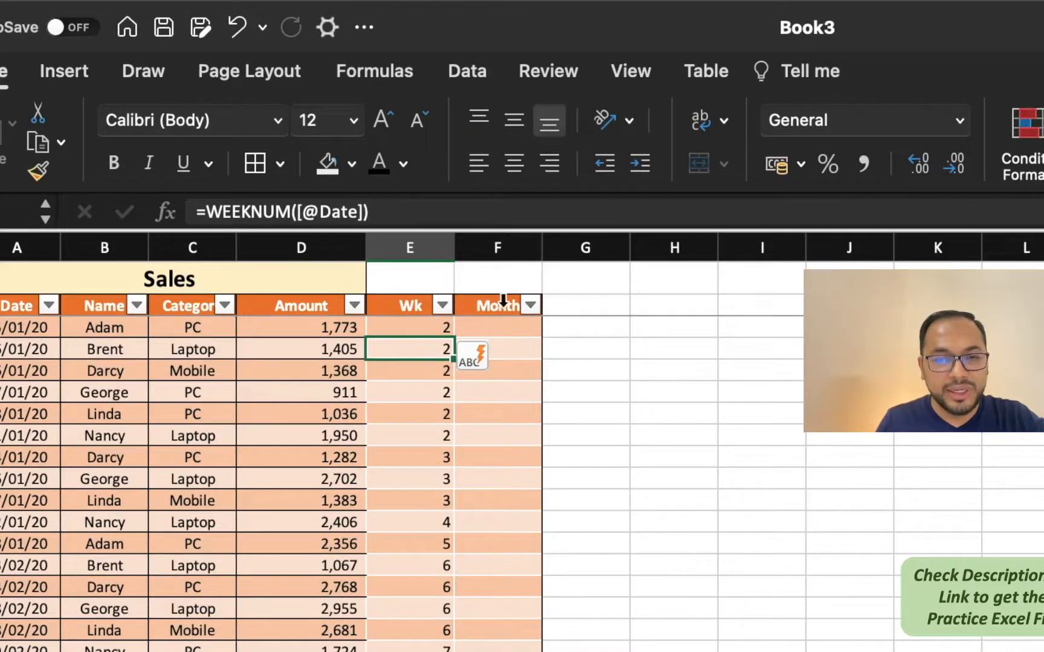
click(410, 326)
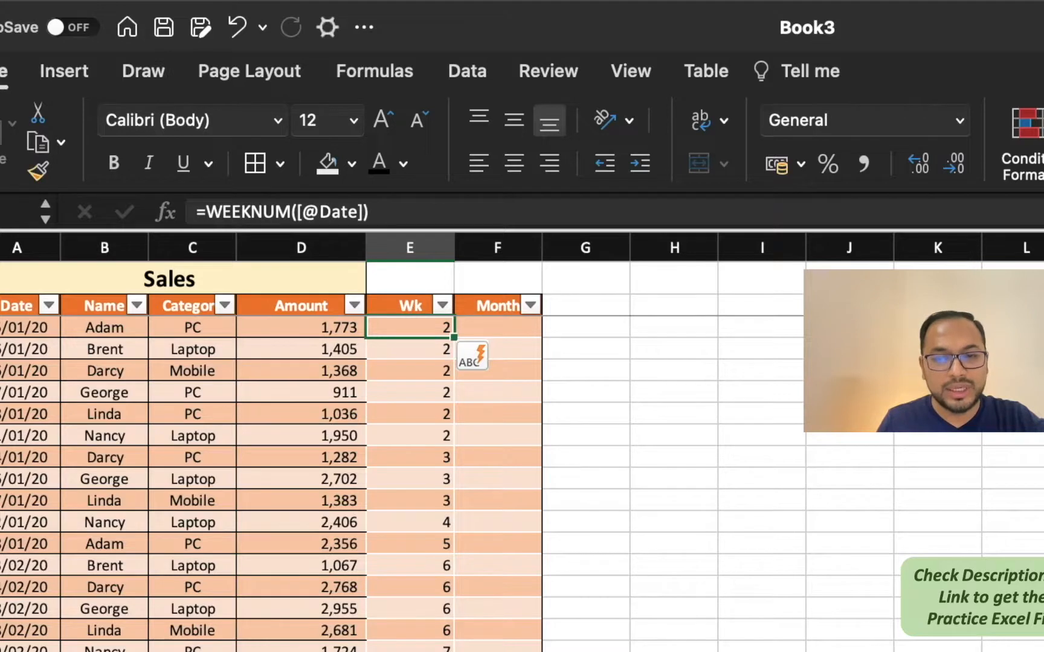
click(518, 329)
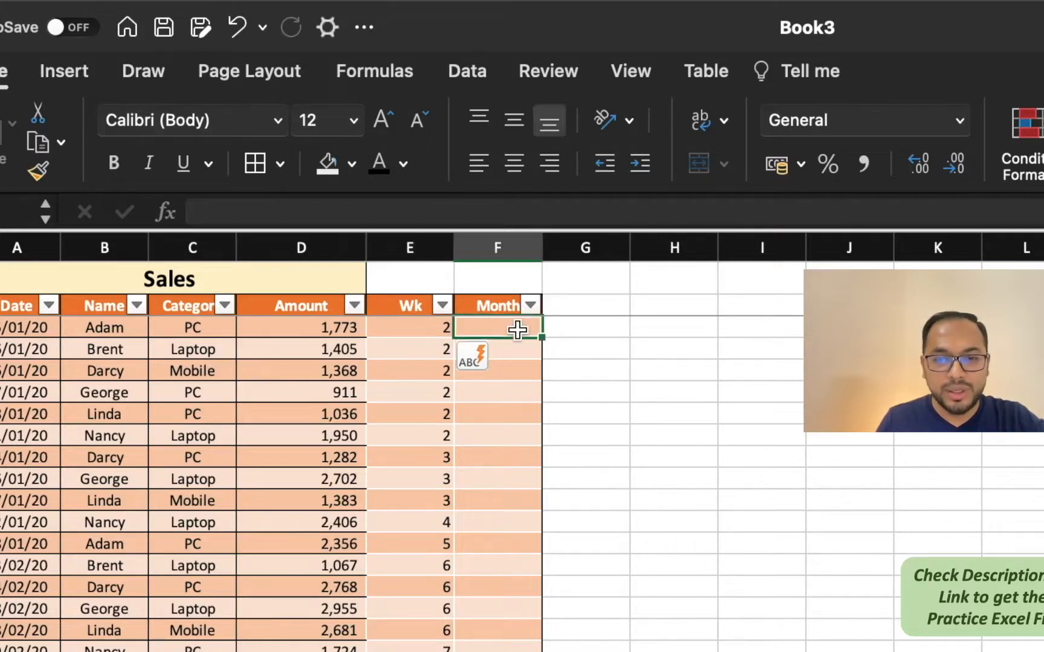
text(=text()
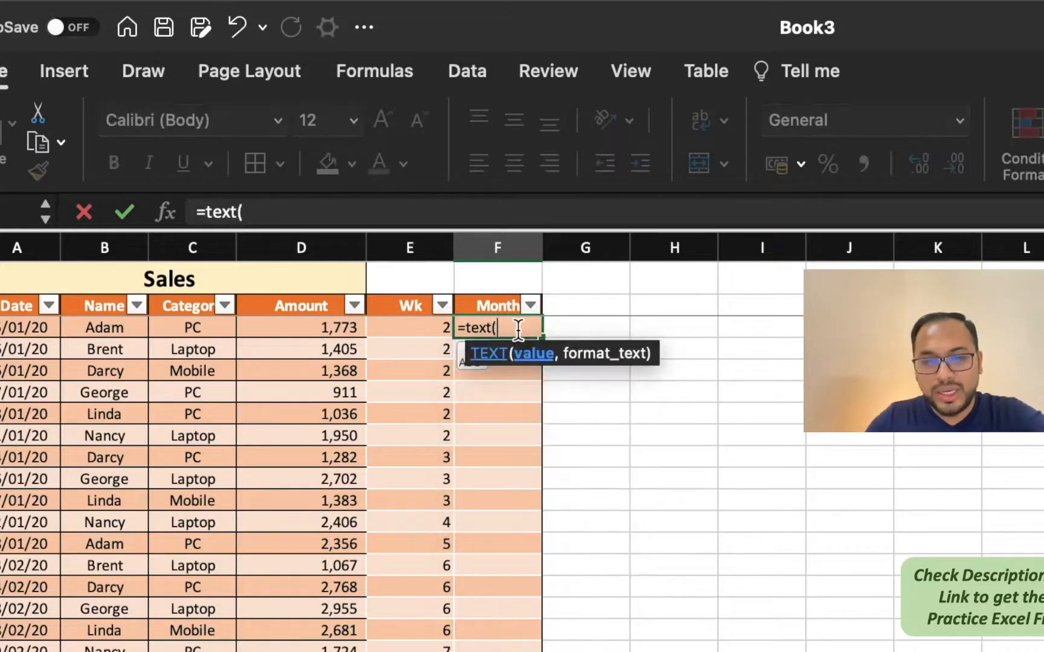
click(21, 329)
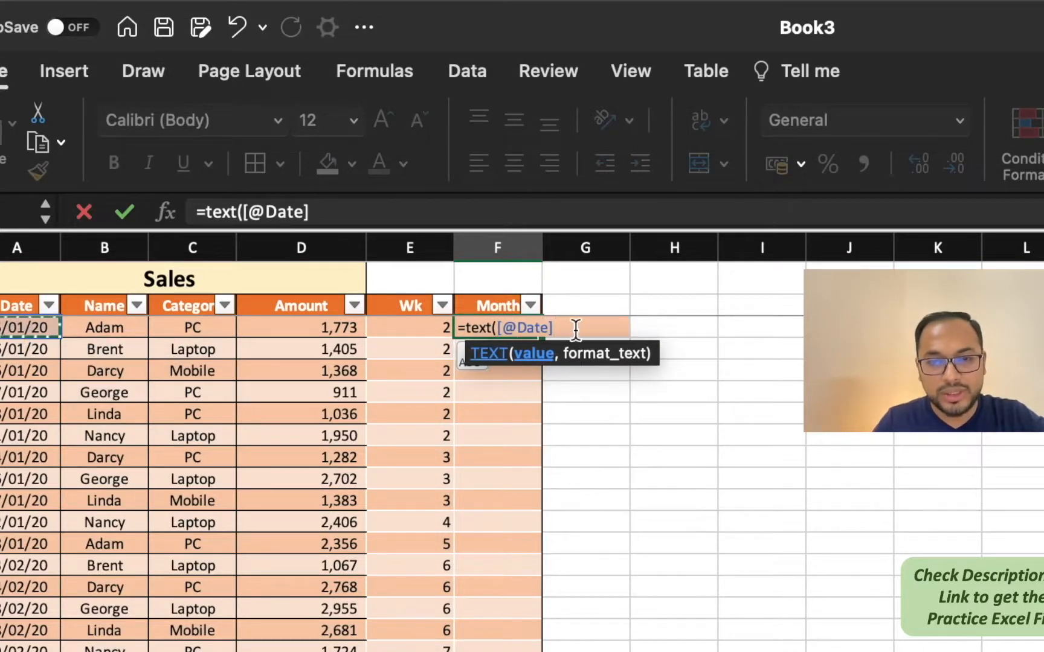
text(,"mmm")
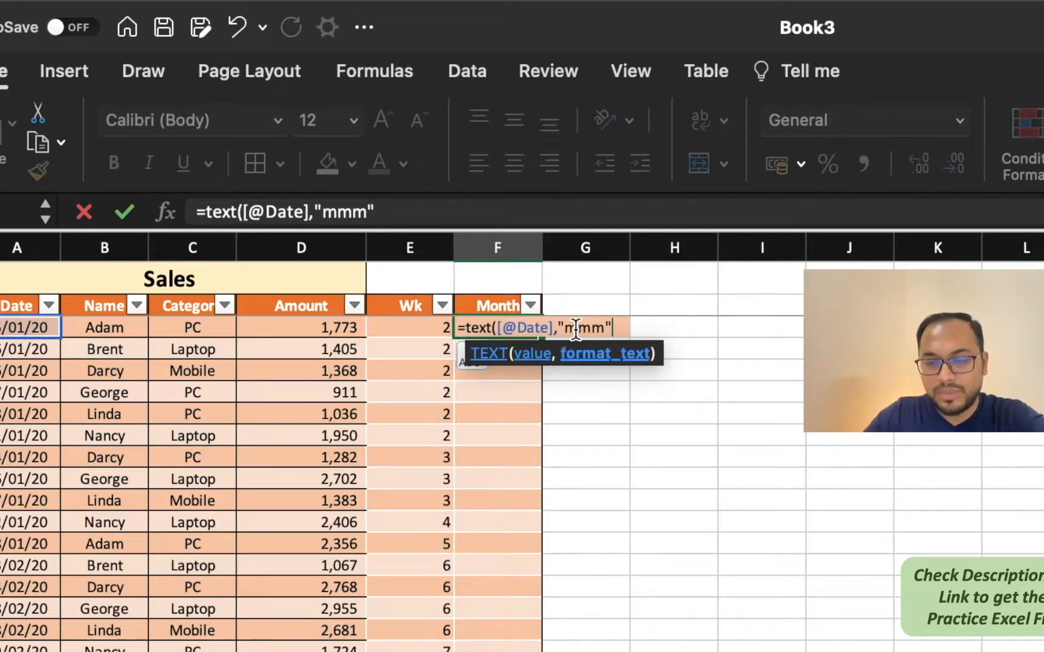
text())
key(Return)
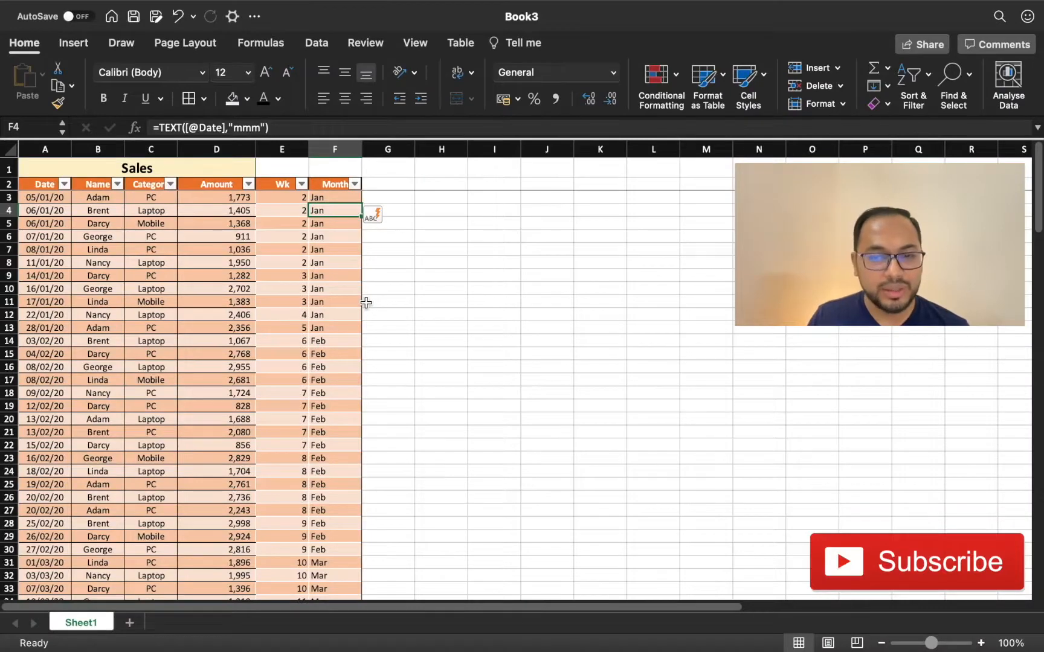
Step: Add a new worksheet named Analysis, and return to Sheet1
click(129, 623)
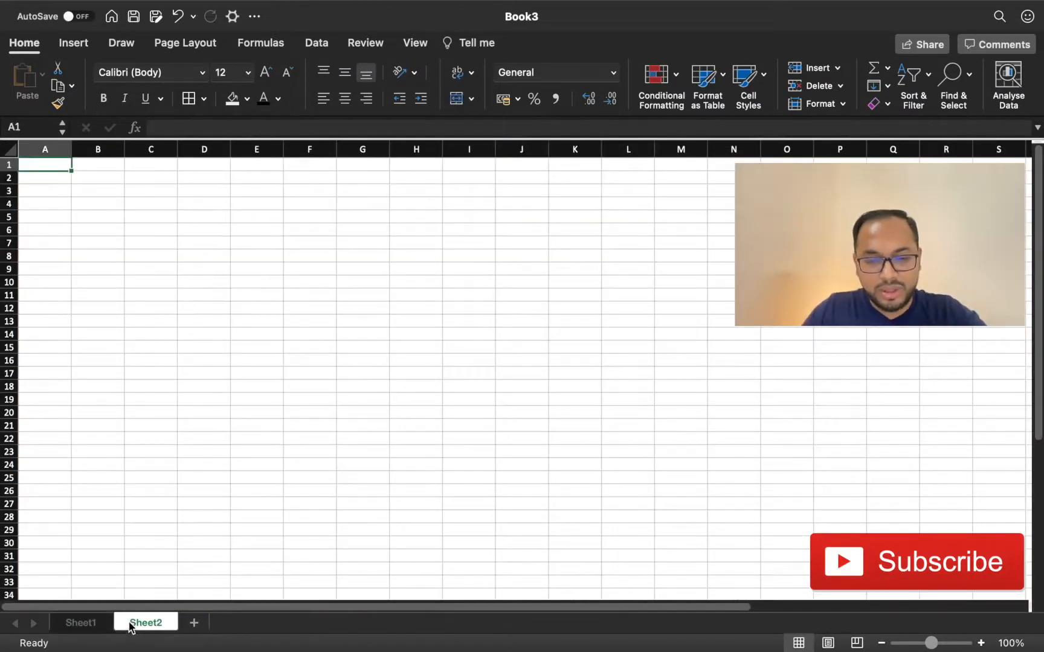
right_click(129, 622)
click(163, 383)
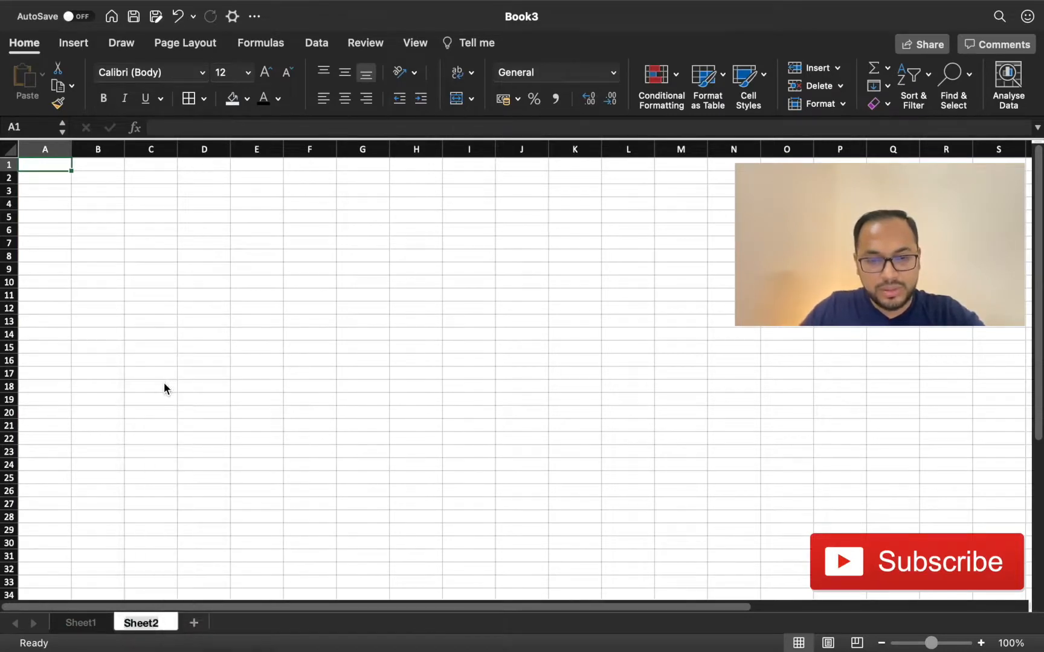
text(Analysis)
key(Return)
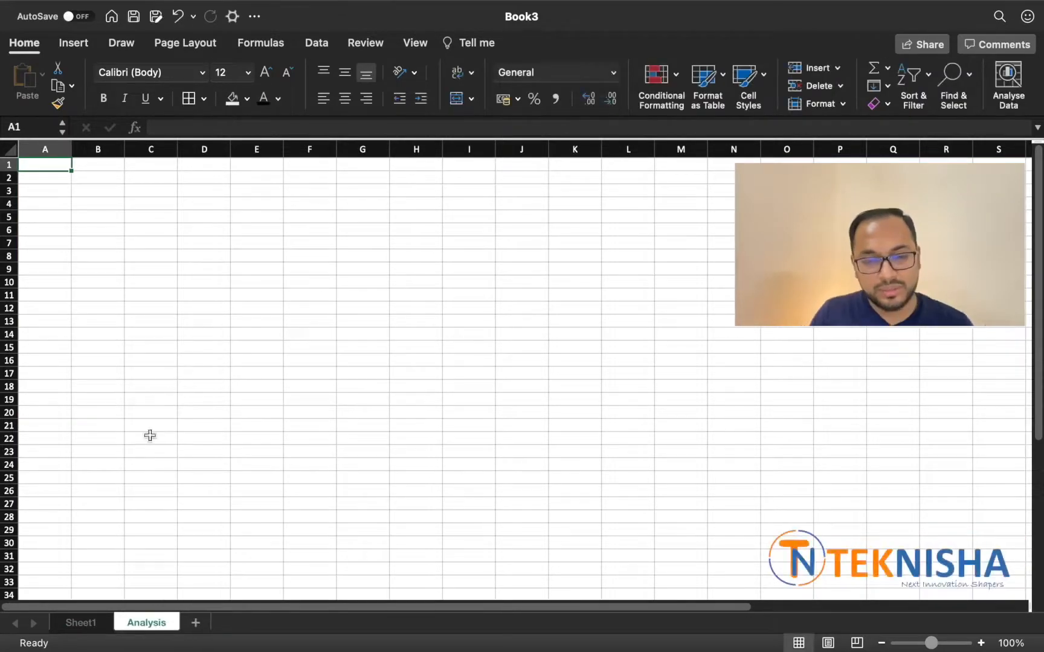
click(81, 623)
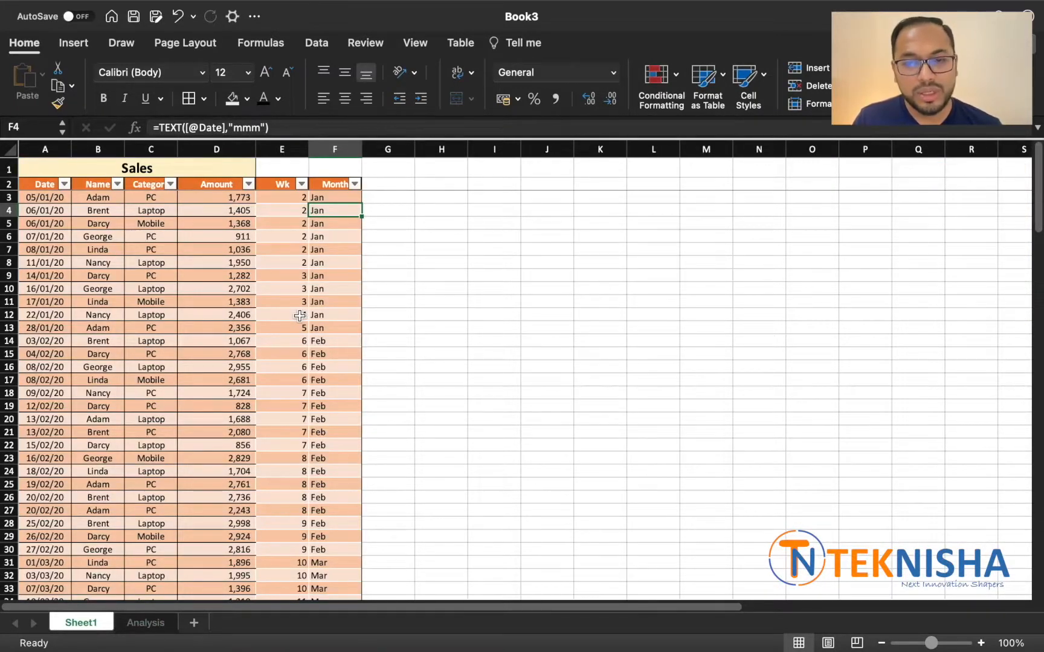
Step: Create a pivot table from Table1 on the existing Analysis worksheet, placed at cell C7
click(39, 186)
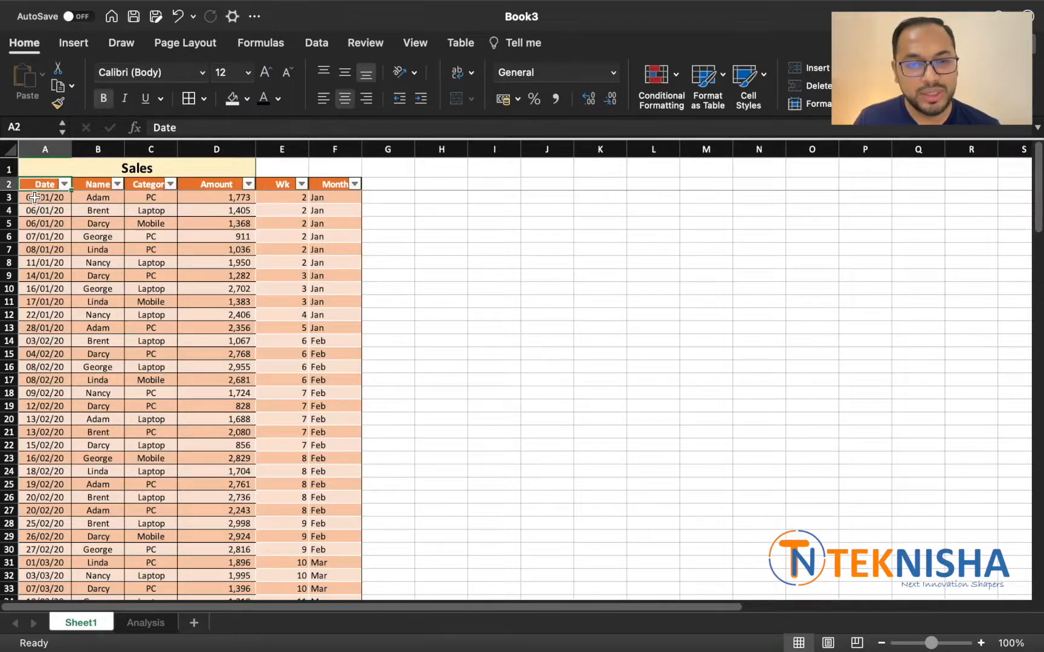
click(34, 197)
click(79, 47)
click(22, 81)
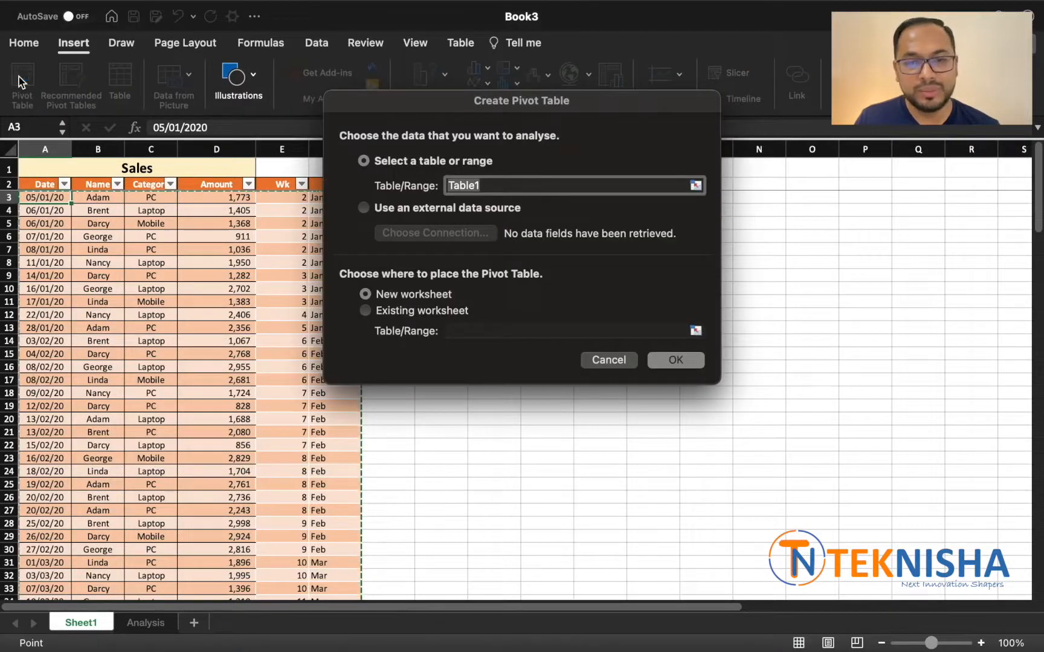
click(366, 311)
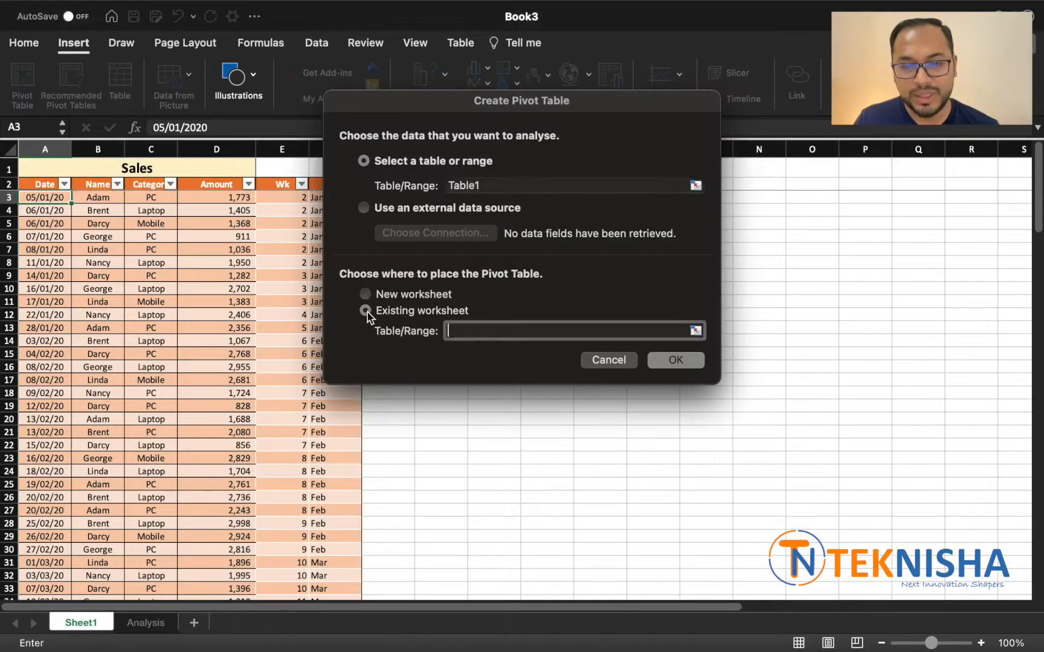
click(696, 330)
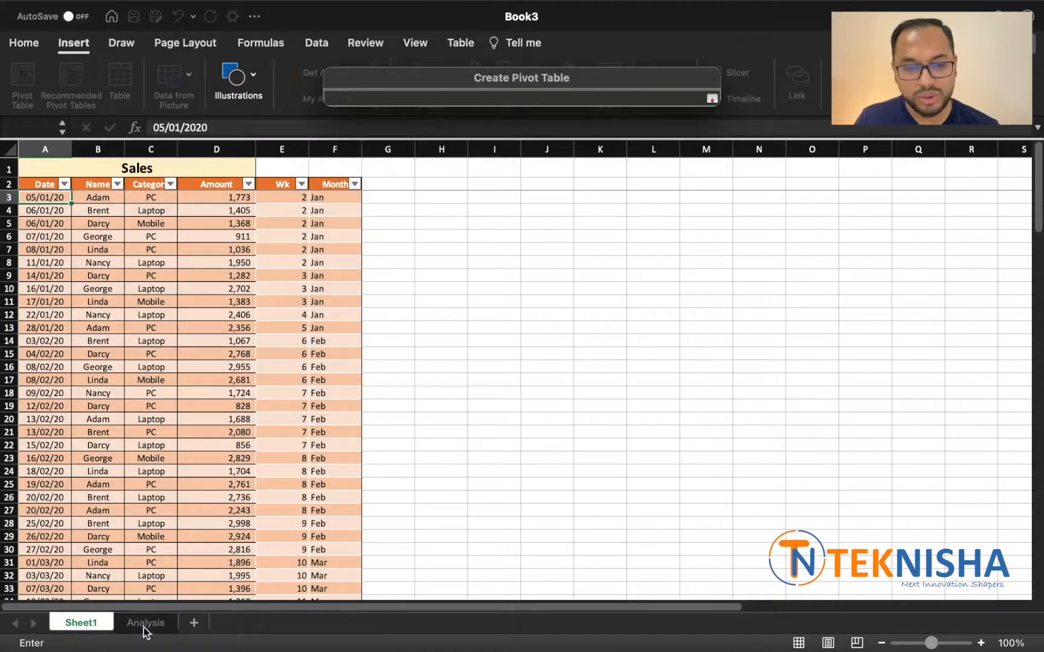
click(147, 624)
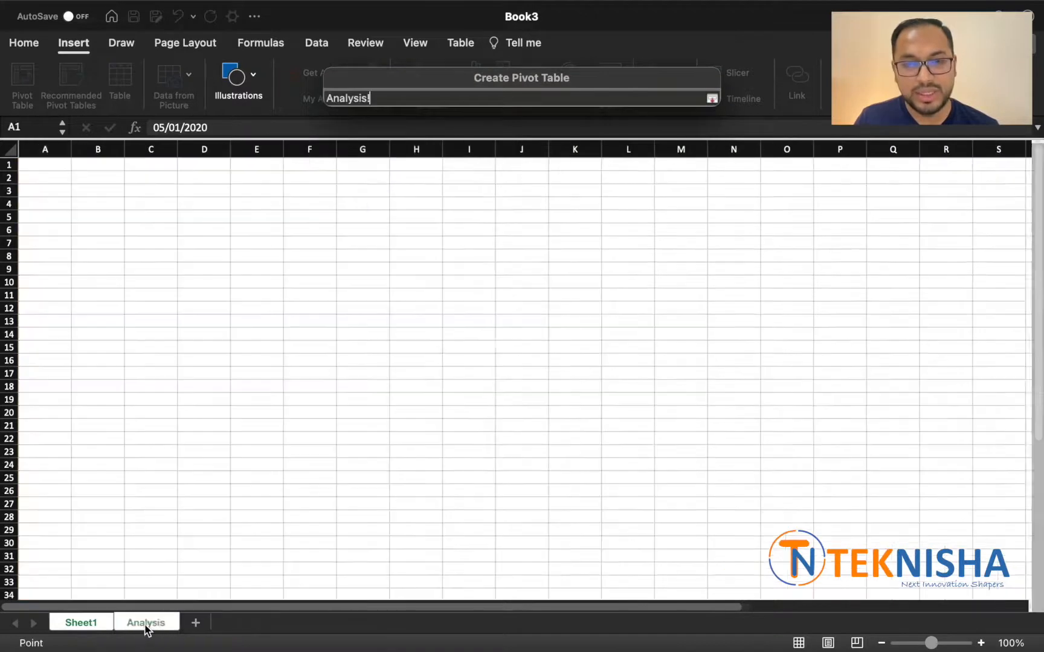
click(160, 245)
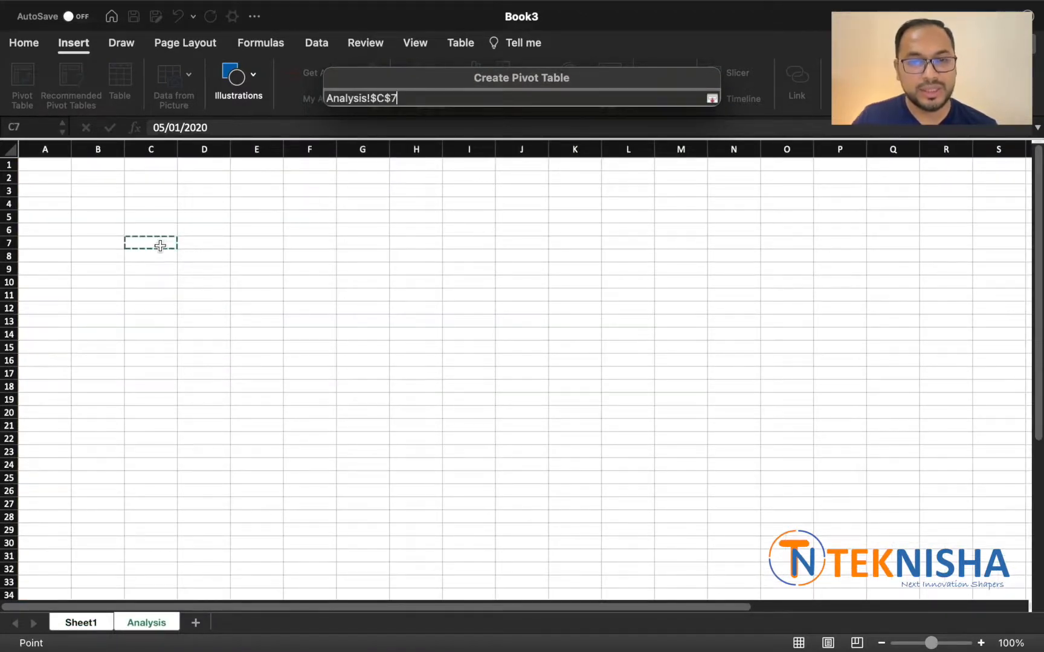
key(Return)
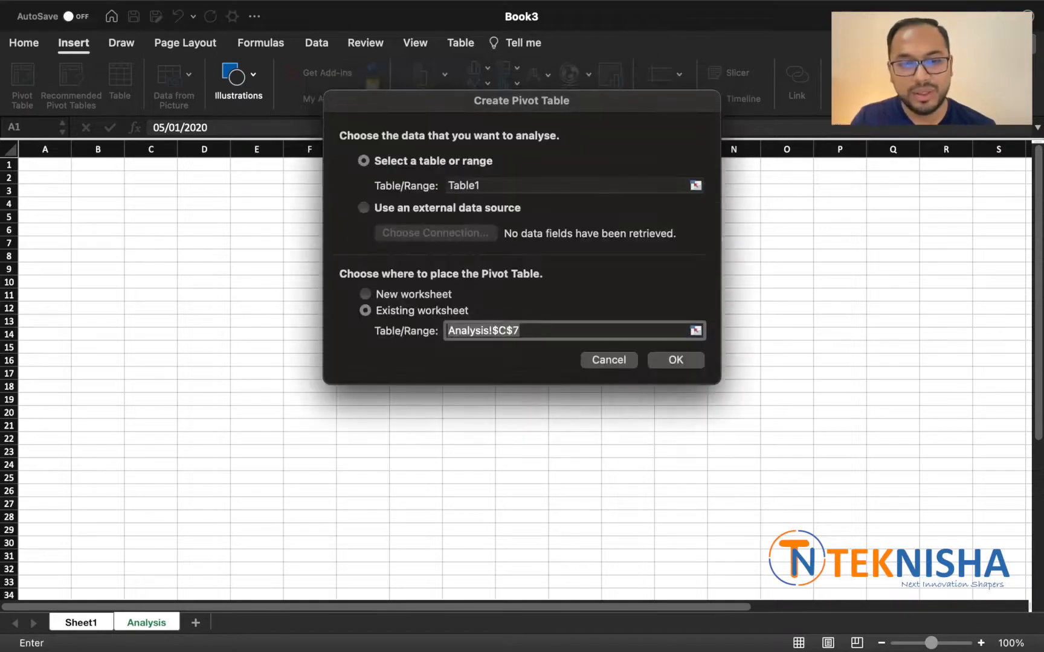
click(681, 359)
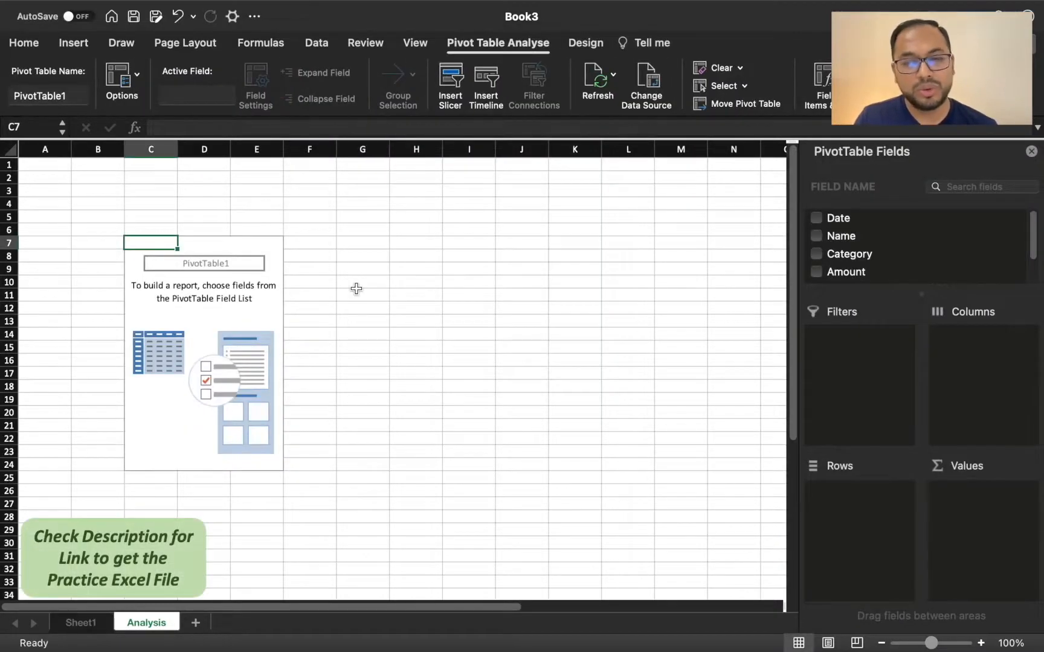
Step: Set up the pivot table with Name as rows, sum of Amount as values, and Month and Wk as filters
drag(849, 238, 872, 523)
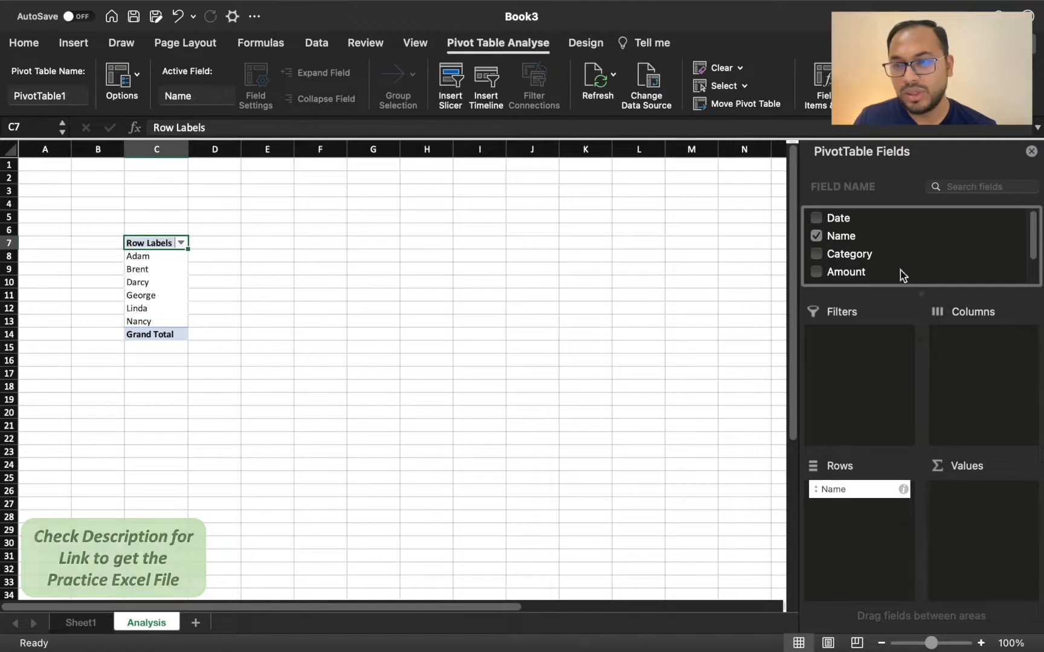
scroll(875, 253, down, 2)
drag(853, 240, 1008, 520)
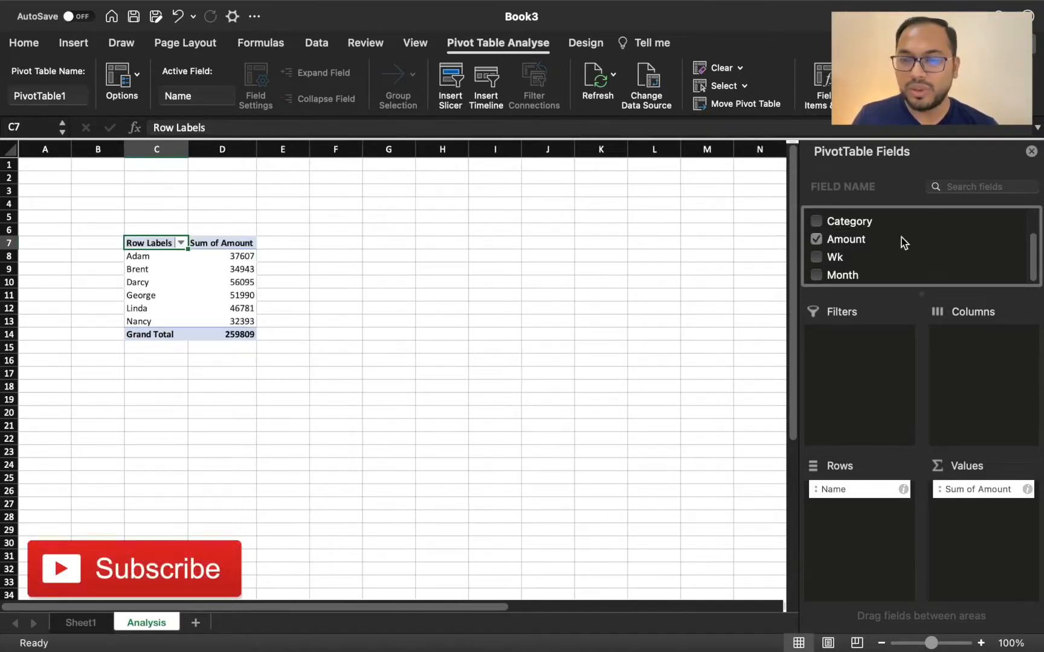
drag(831, 273, 853, 364)
drag(836, 259, 867, 385)
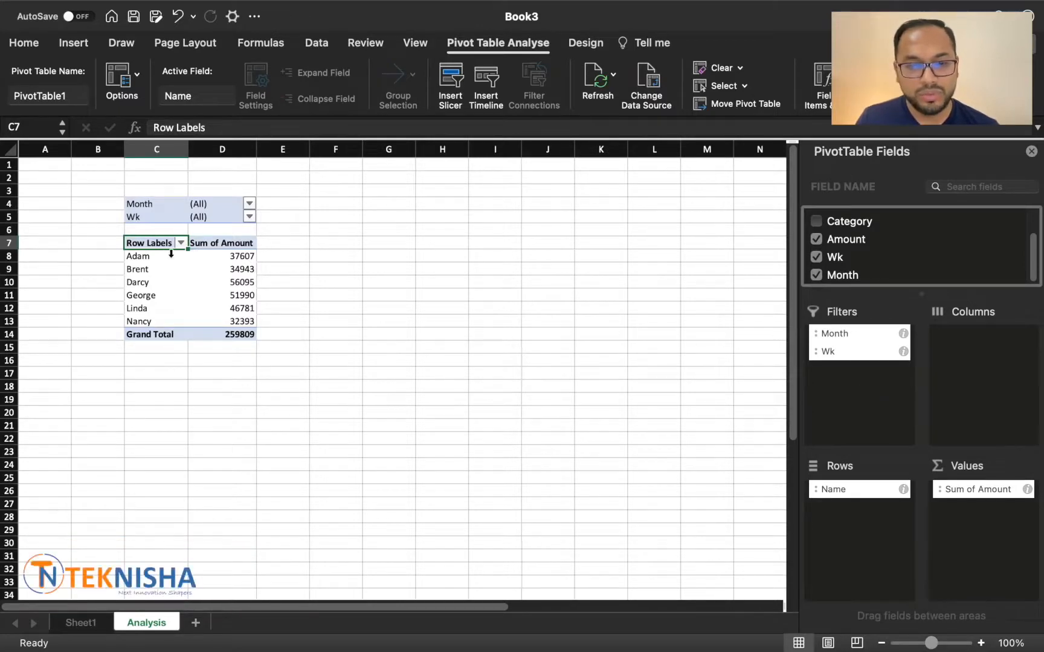
Step: Insert a 2-D clustered column chart from the salesperson pivot table and place it below the table
drag(168, 256, 169, 316)
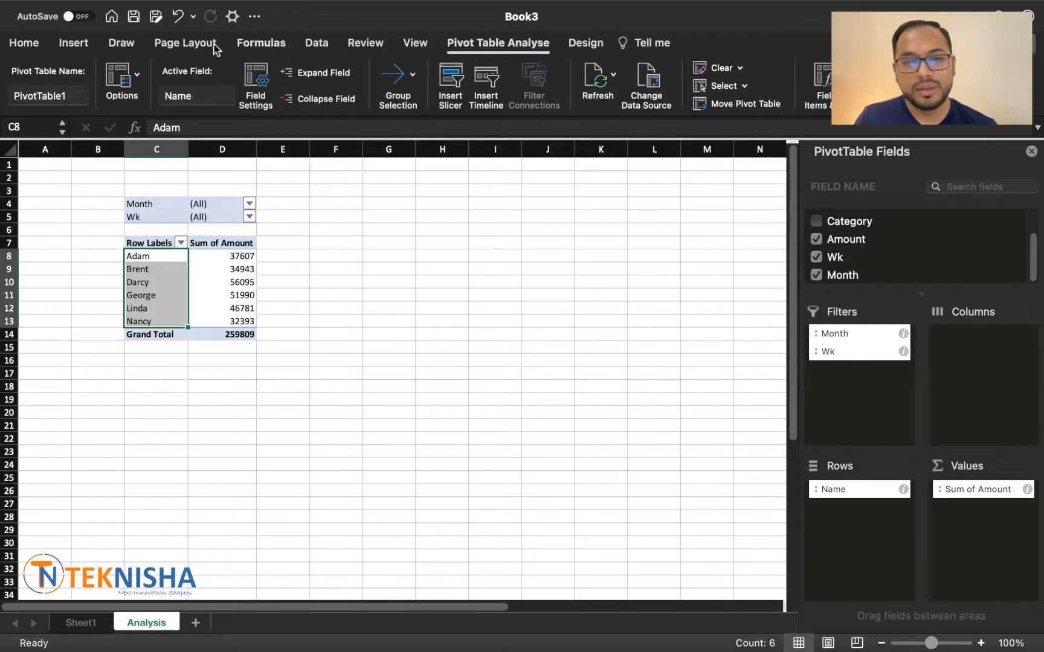
click(75, 44)
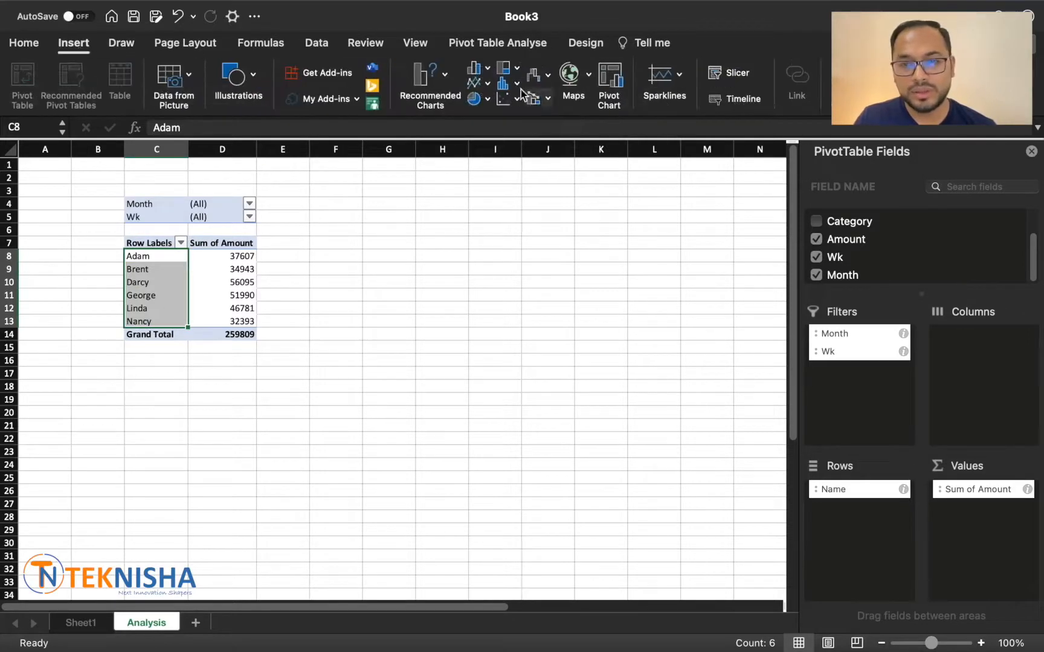
click(445, 75)
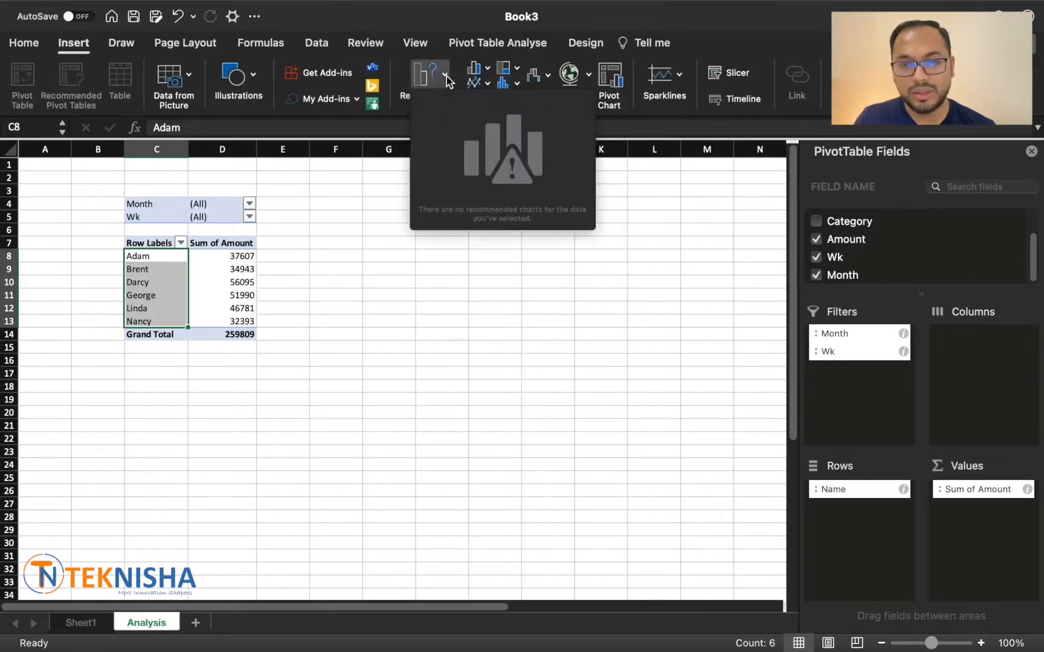
click(492, 69)
click(488, 68)
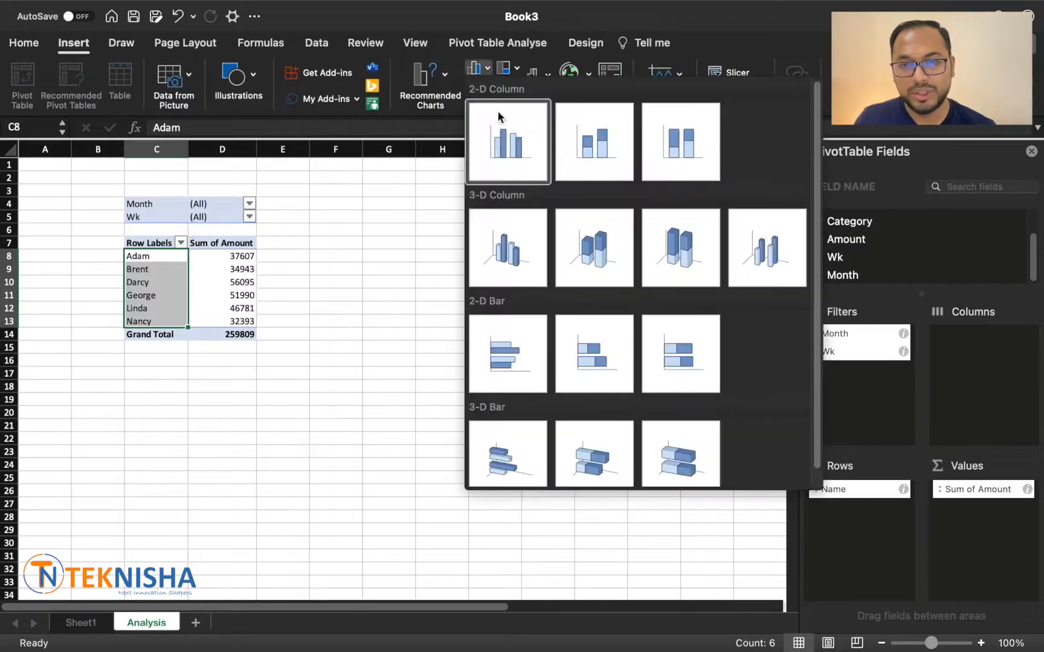
click(509, 148)
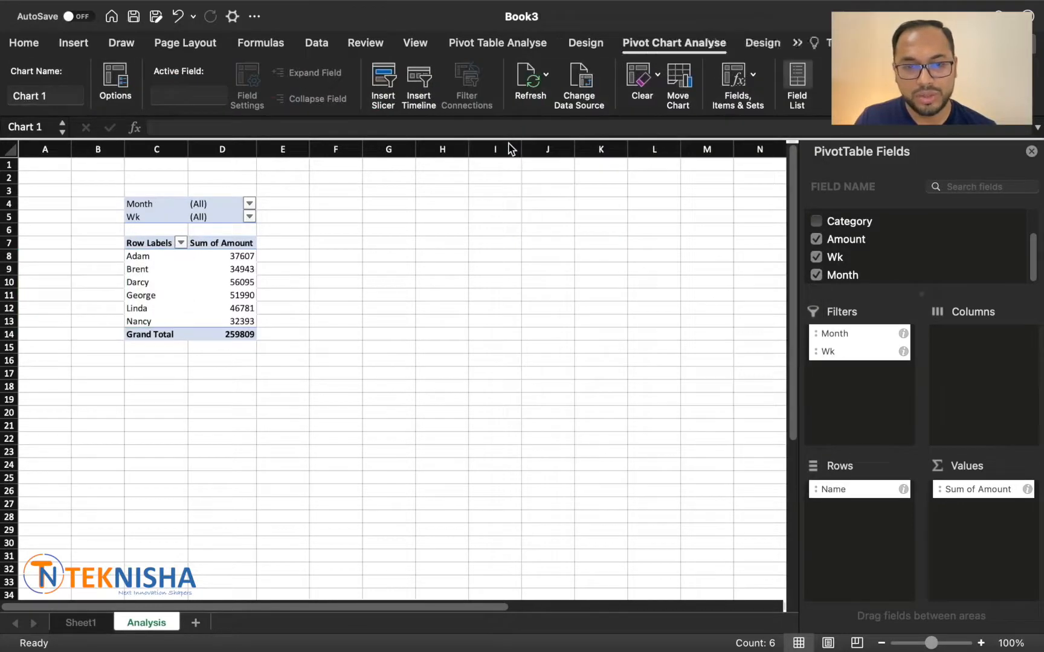
drag(492, 302, 370, 384)
Step: Title the column chart Salesperson Performance and shift the chart left so it sits centred under its pivot table
double_click(264, 380)
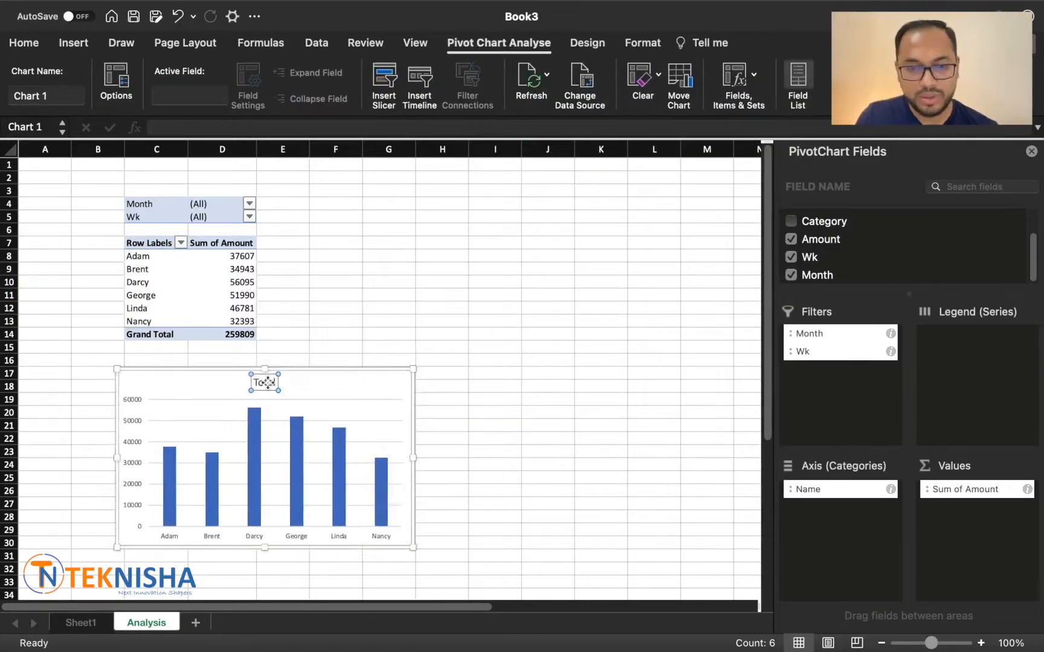
text(SA)
key(BackSpace)
key(BackSpace)
text(Salesperson Performance)
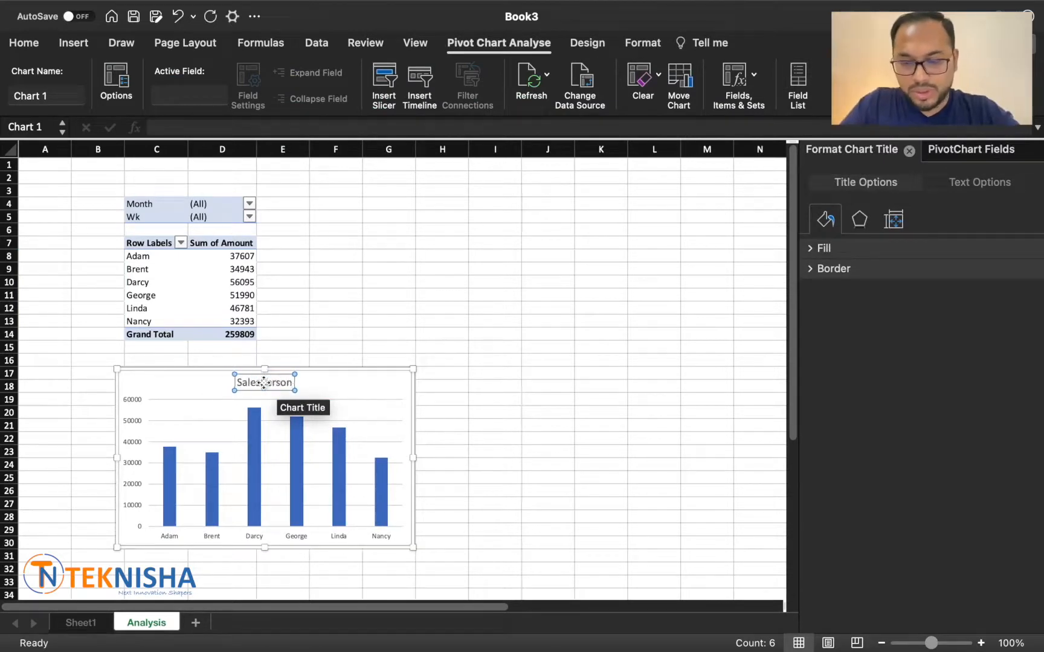
click(484, 464)
drag(358, 372, 300, 375)
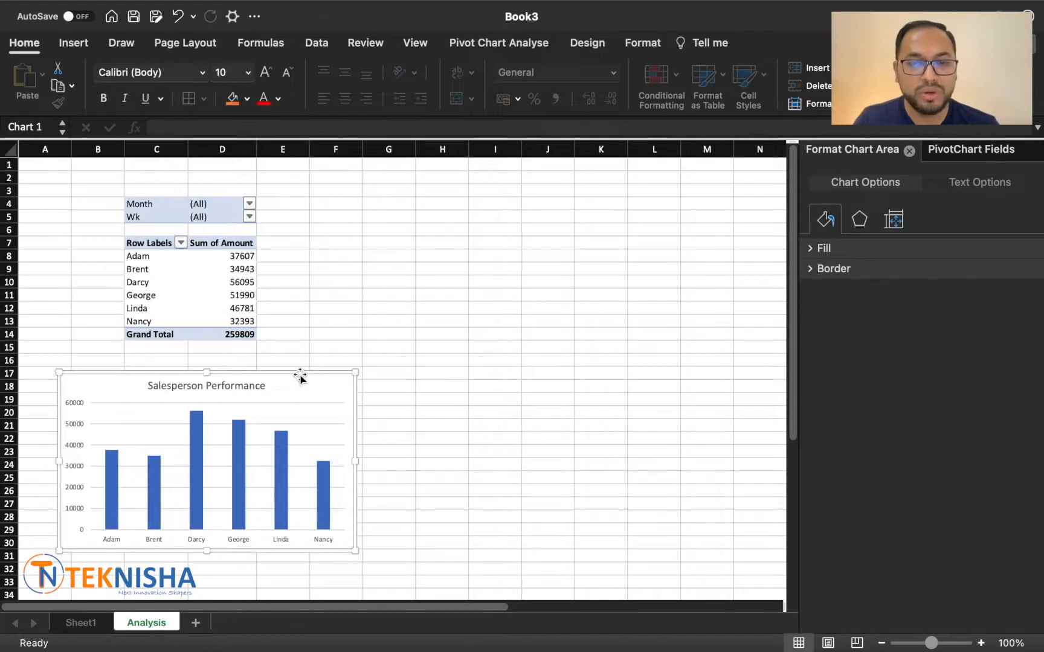
Step: Copy the salesperson pivot table with its filters to cell H4 and widen the copy's columns to fit their headings
drag(145, 205, 221, 335)
key(super+c)
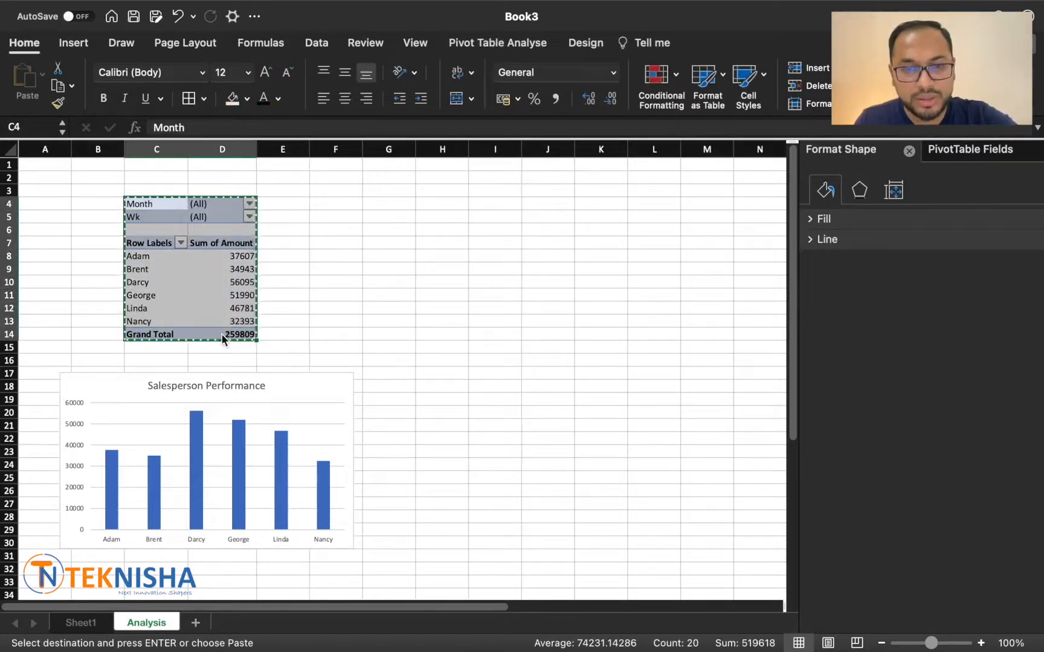
click(450, 203)
key(super+v)
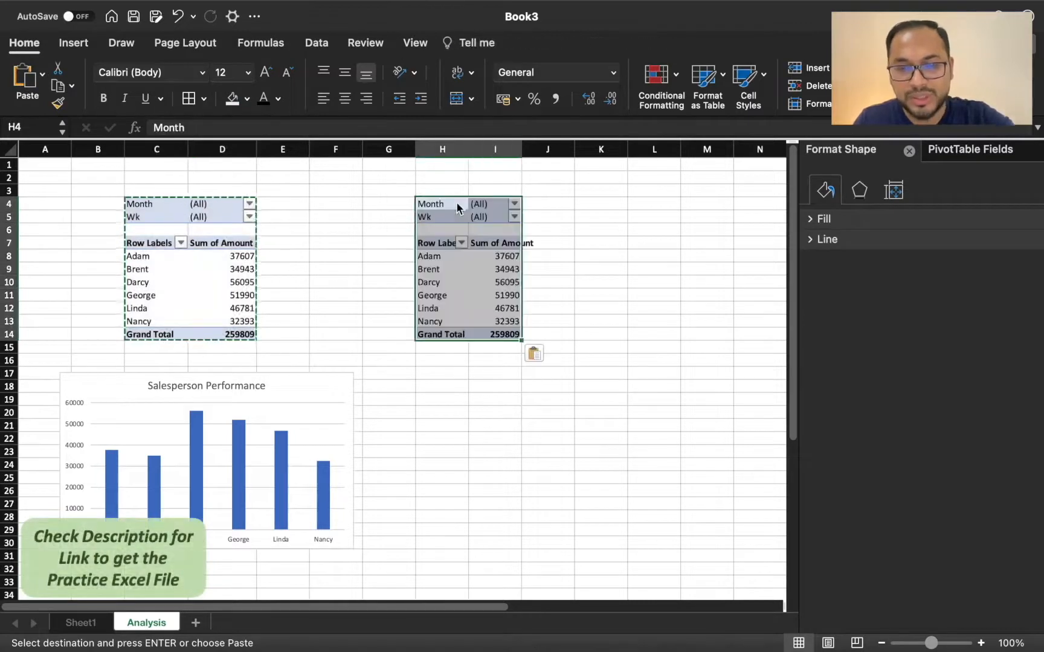
drag(466, 146, 582, 148)
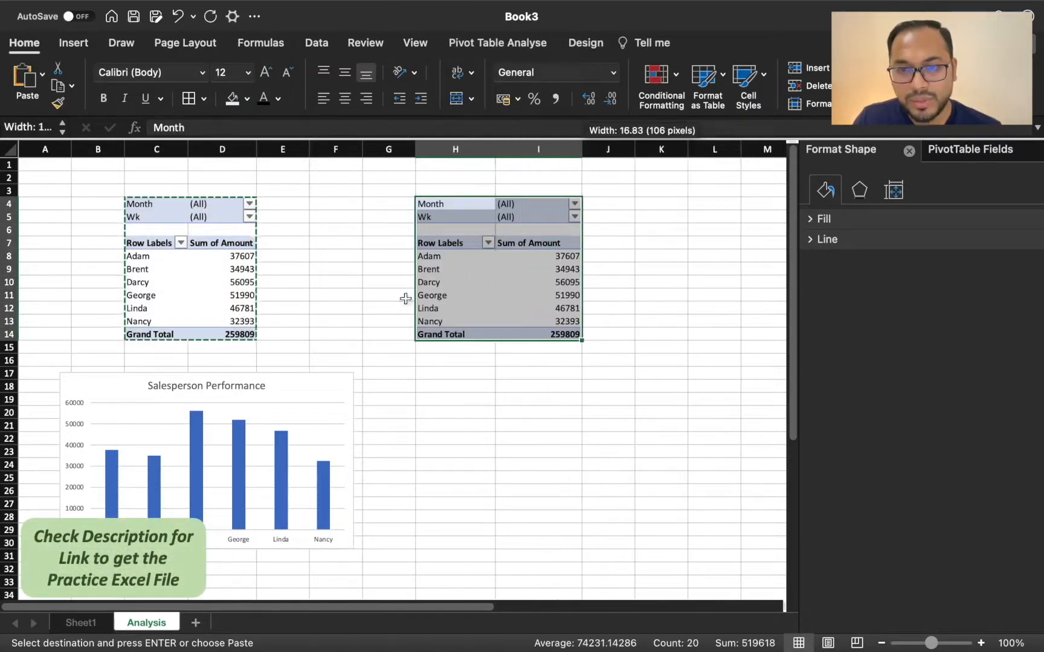
Step: Replace Name with Category as the row field of the copied pivot table at H4
click(456, 261)
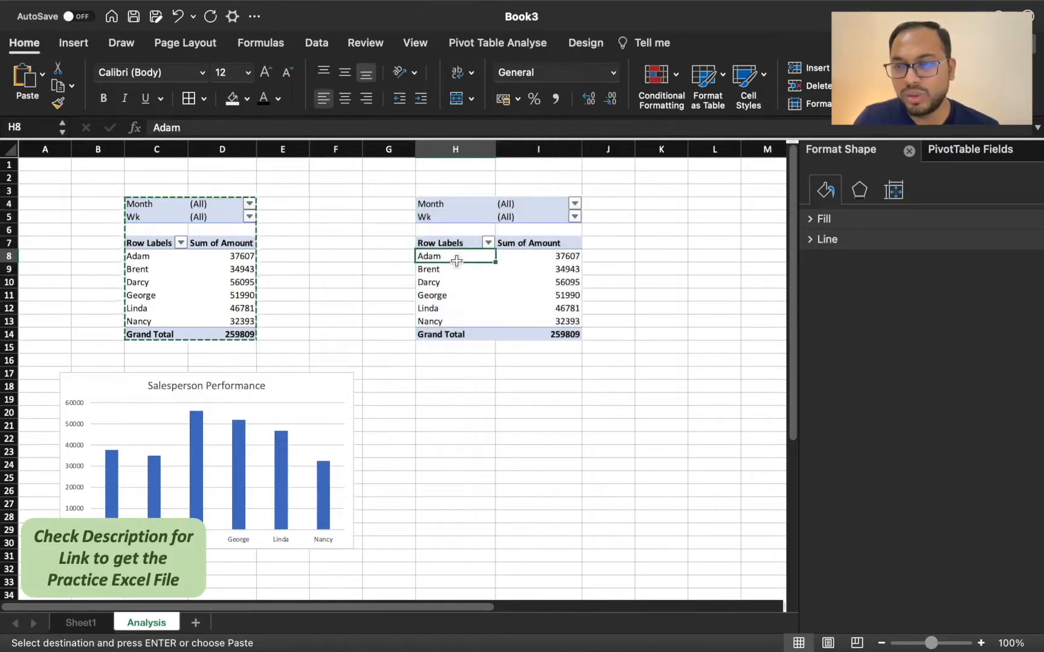
click(965, 156)
drag(859, 492, 657, 505)
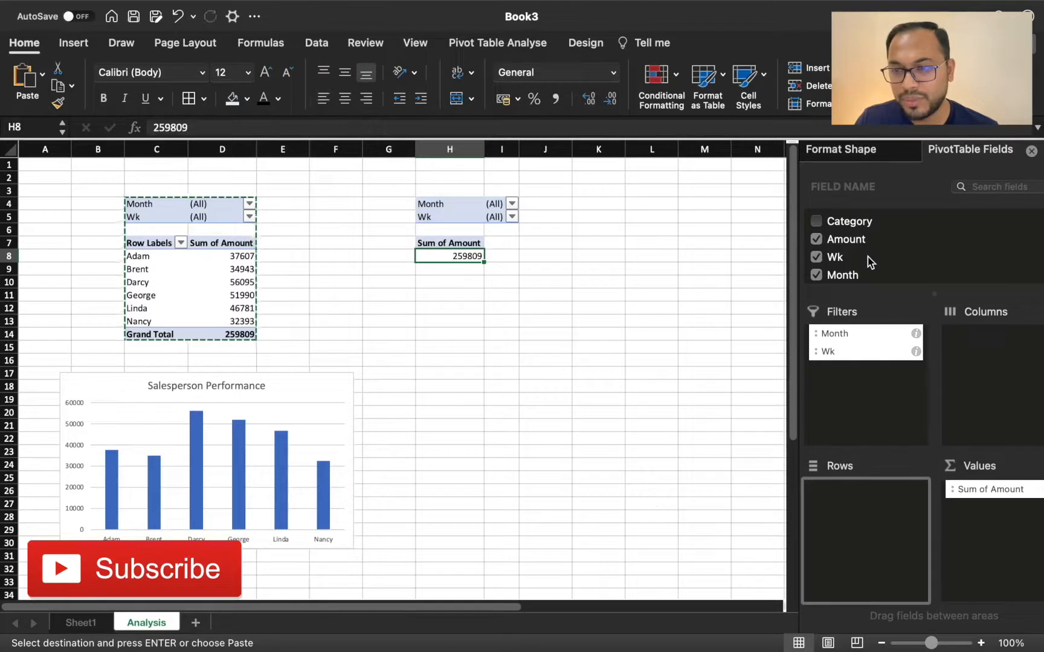
scroll(864, 260, up, 2)
drag(849, 256, 861, 586)
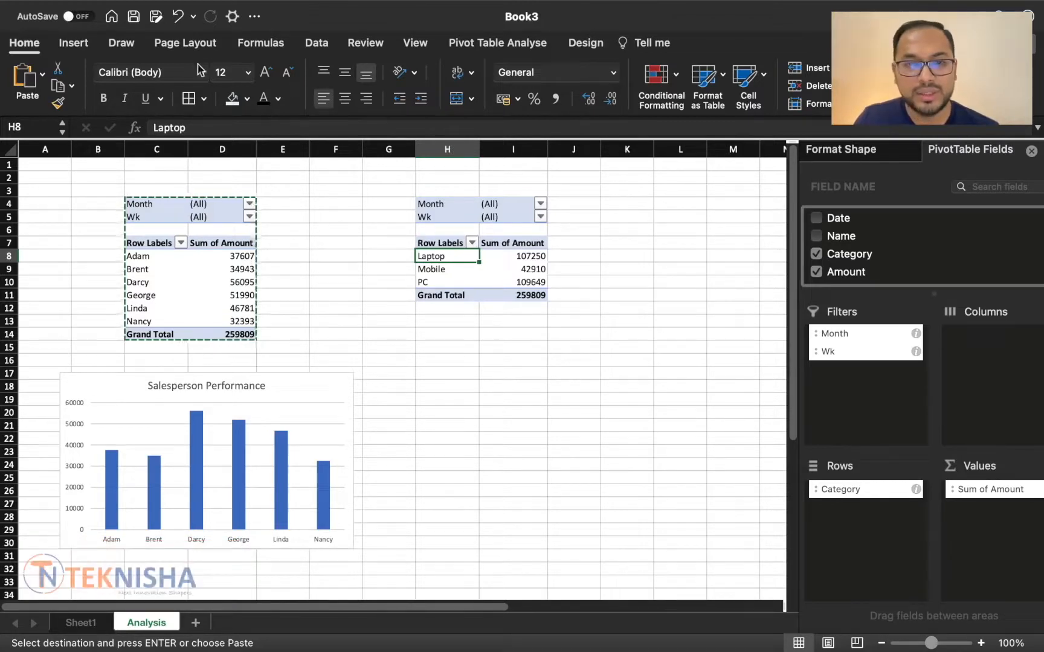
Step: Insert a doughnut chart from the category pivot table and place it below that table, beside the column chart
click(73, 43)
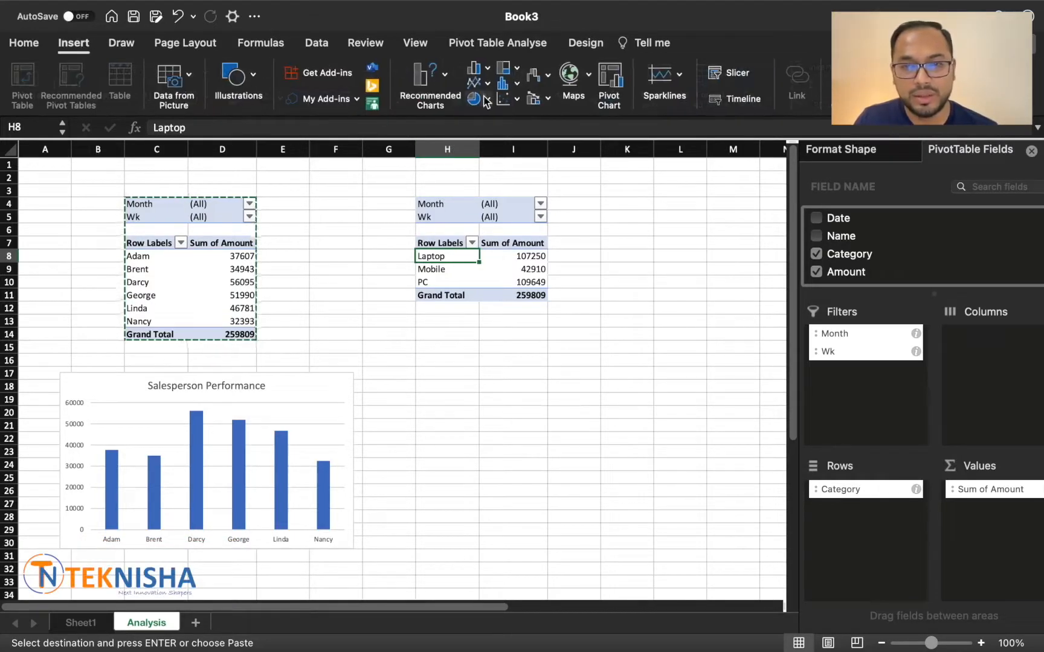
click(475, 98)
click(505, 382)
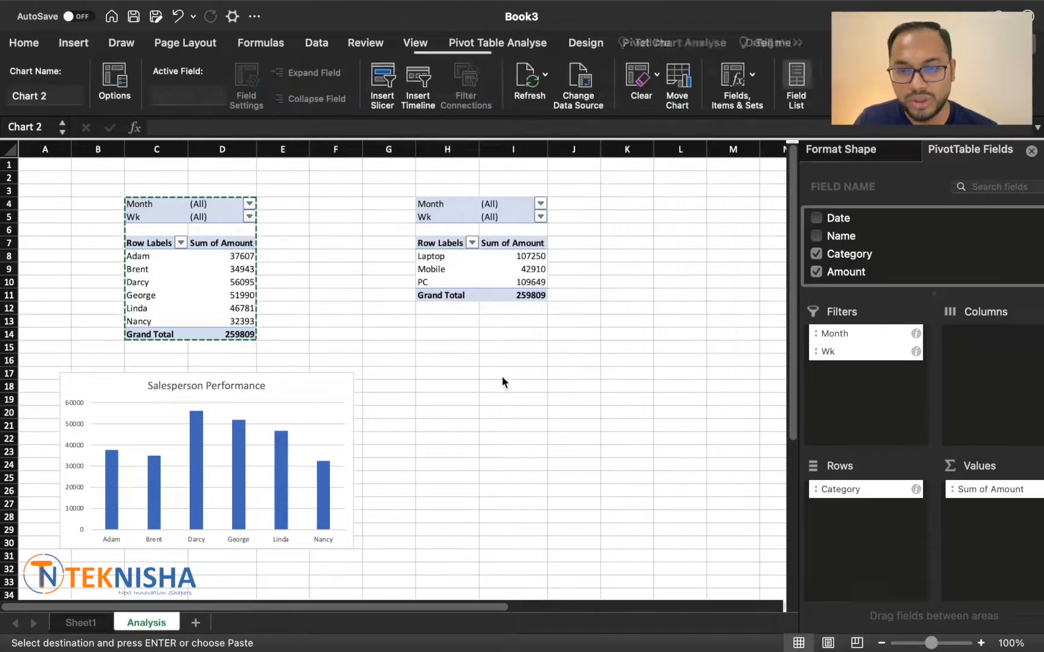
drag(473, 333, 586, 401)
Step: Title the doughnut chart Category Perfomance and add data labels showing category name, value and percentage
click(587, 43)
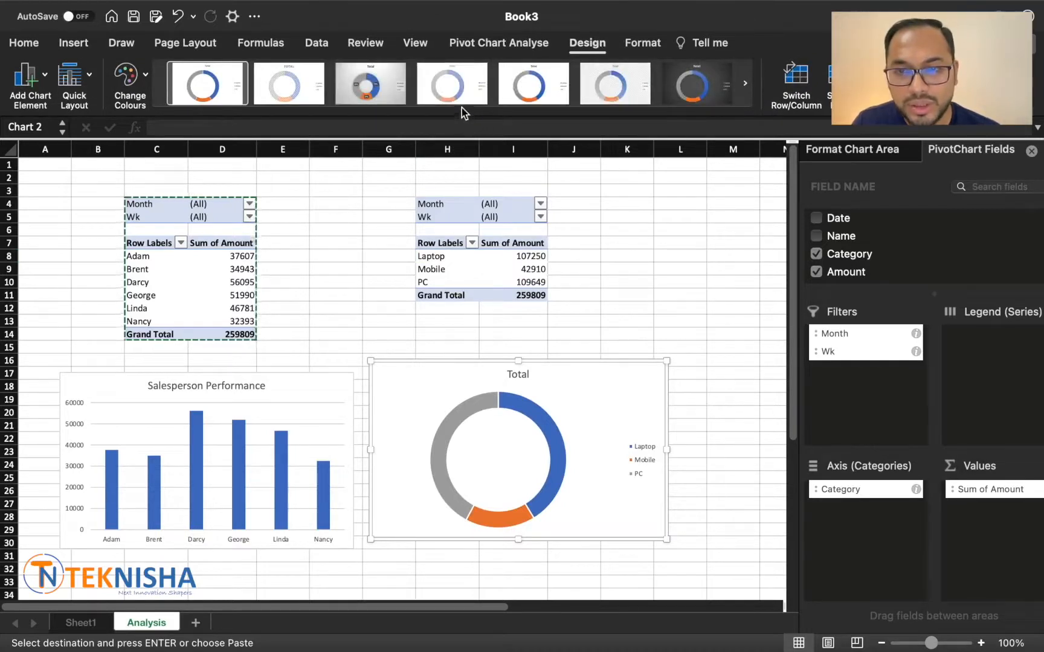
click(296, 380)
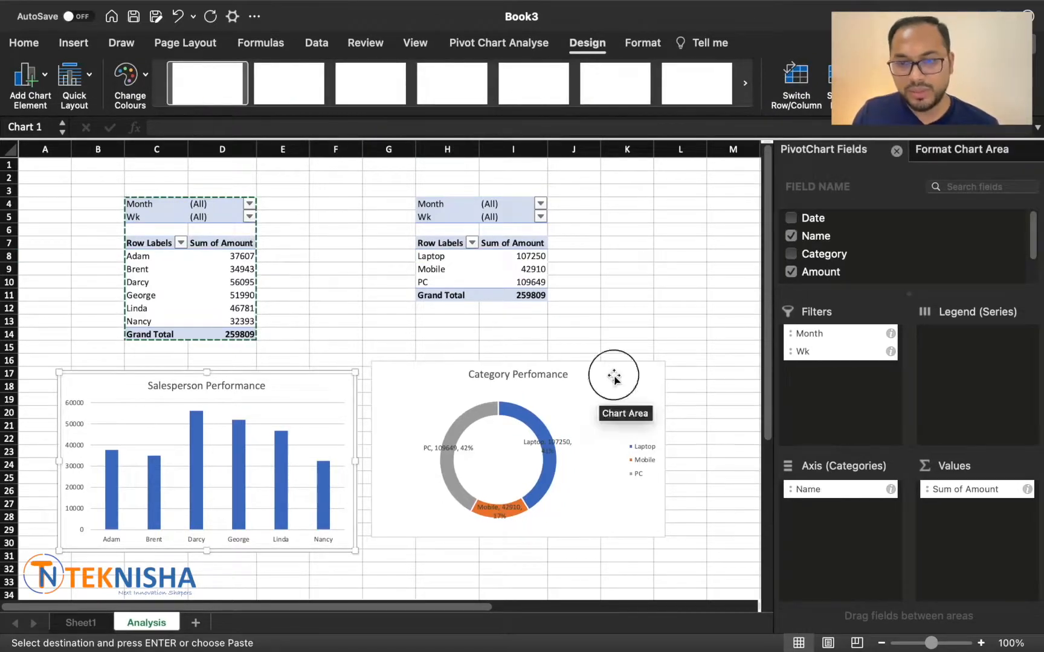
drag(613, 378, 610, 384)
Step: Copy the category pivot table with its Month and Wk filters to cell N4
scroll(655, 305, right, 3)
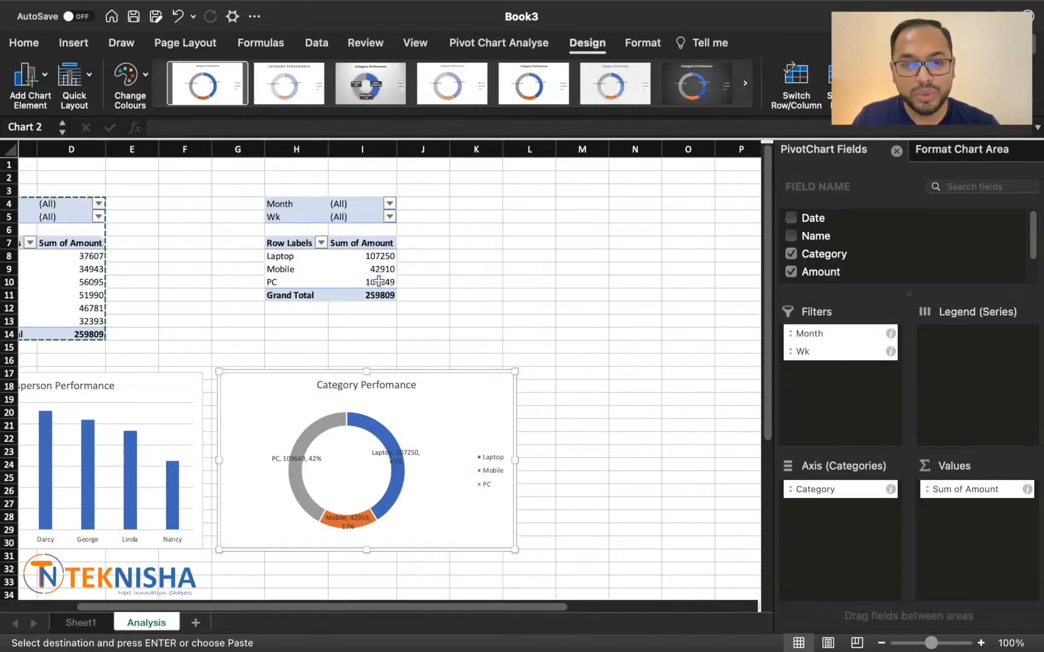
drag(305, 209, 359, 297)
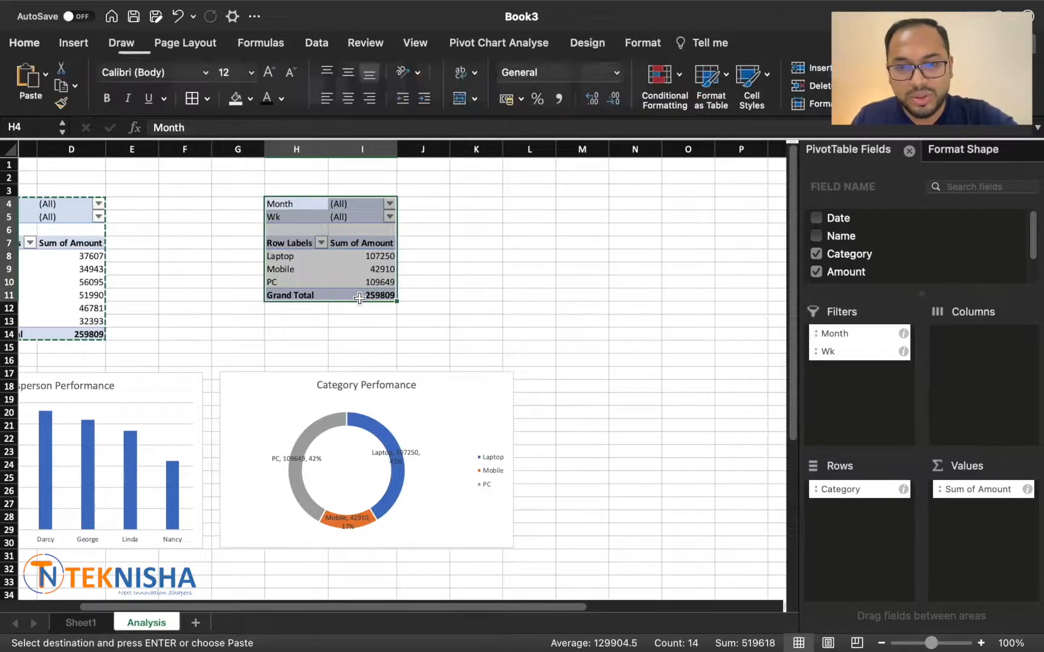
key(super+c)
click(628, 205)
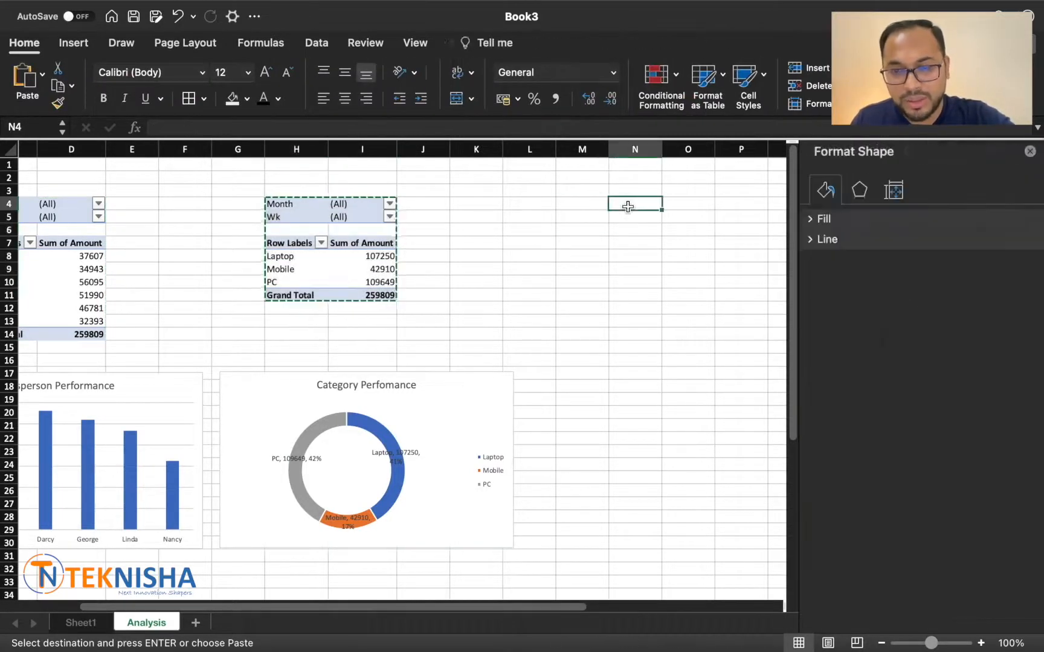
key(super+v)
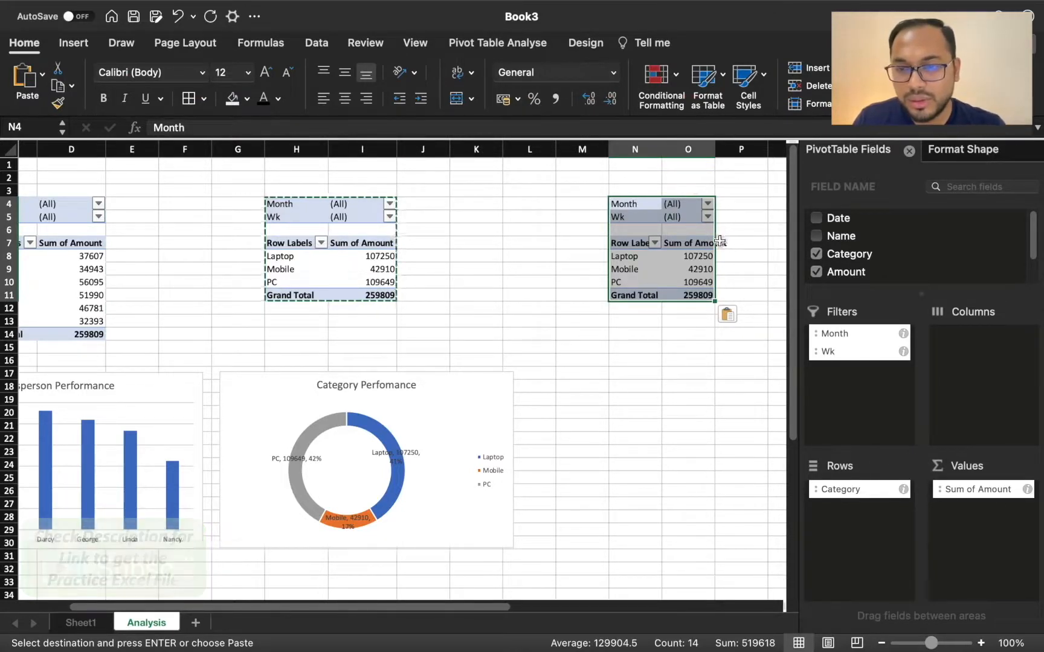
Step: Replace Category with Date as the row field of the copied pivot table at N4
click(627, 256)
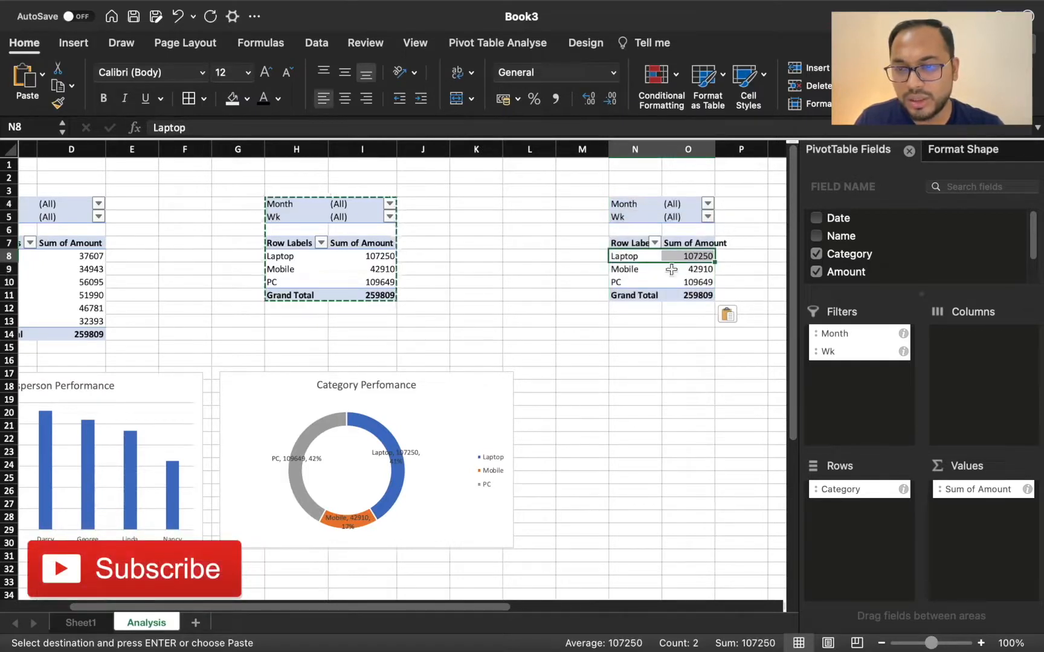
drag(867, 488, 666, 489)
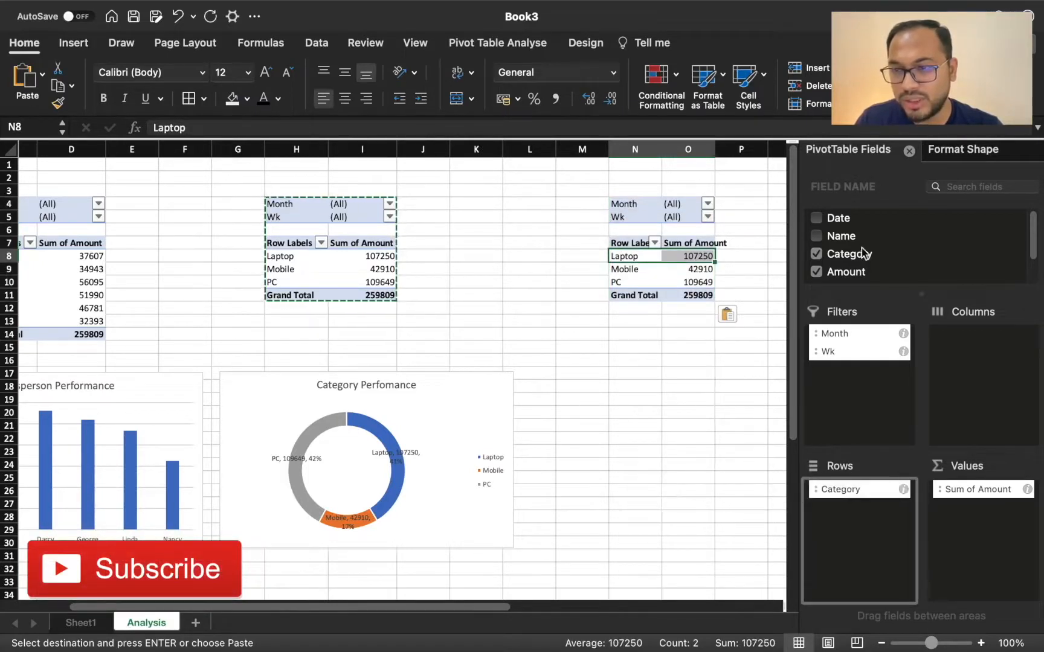
drag(842, 224, 858, 554)
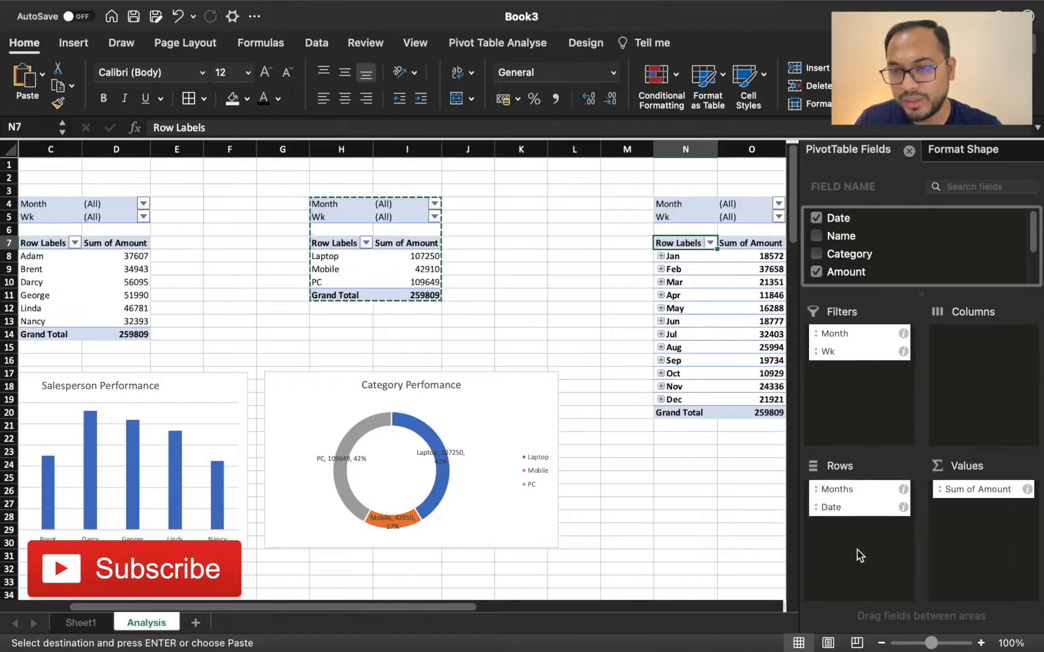
Step: Remove the Months field from the rows of the pivot table at N4, leaving only Date
drag(847, 490, 712, 487)
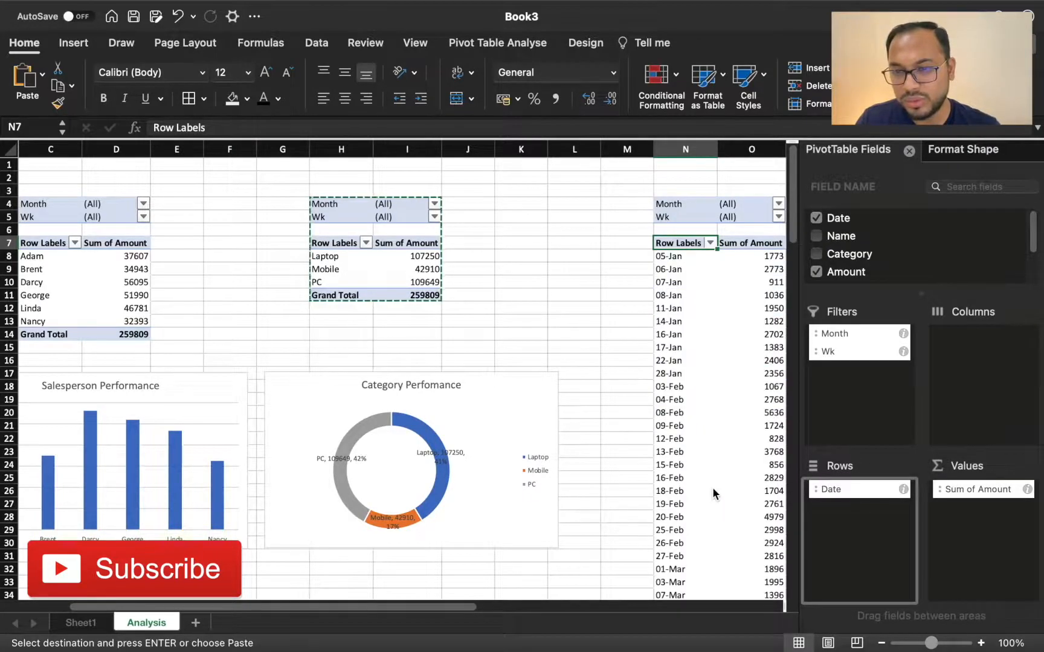
scroll(593, 285, right, 3)
scroll(596, 422, down, 2)
scroll(596, 423, down, 9)
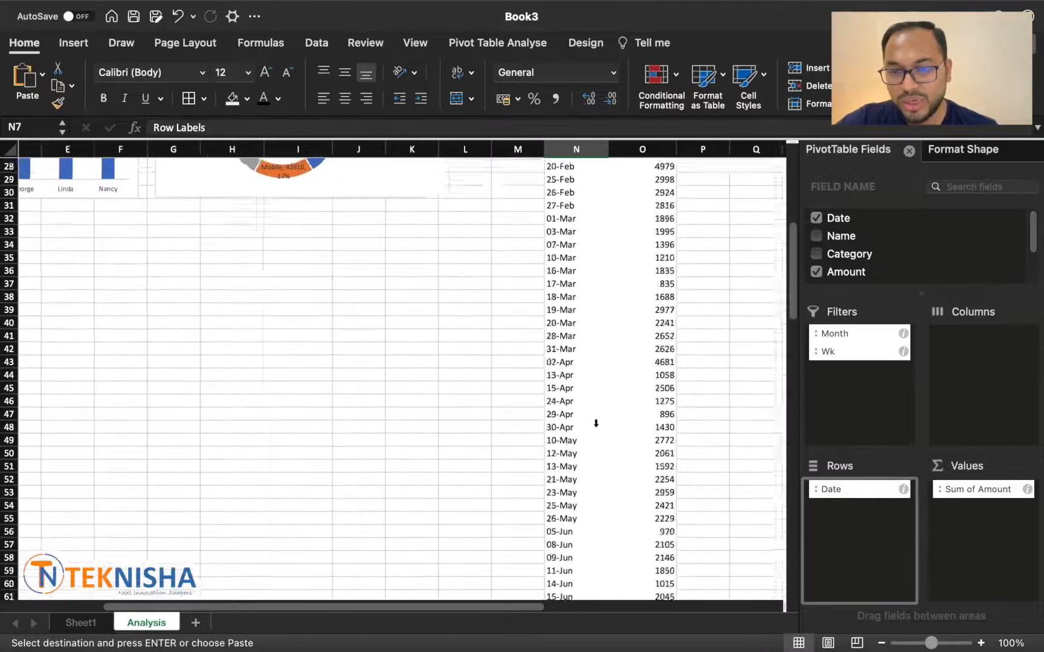
scroll(596, 417, up, 10)
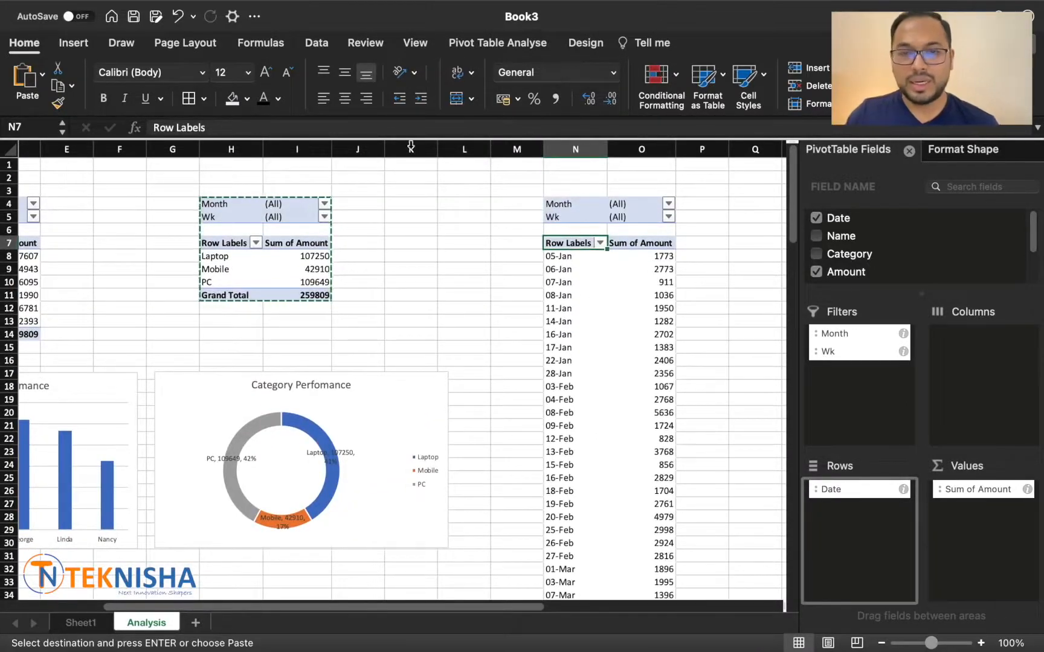
Step: Insert a 2-D line chart from the date pivot table and delete its legend
click(80, 44)
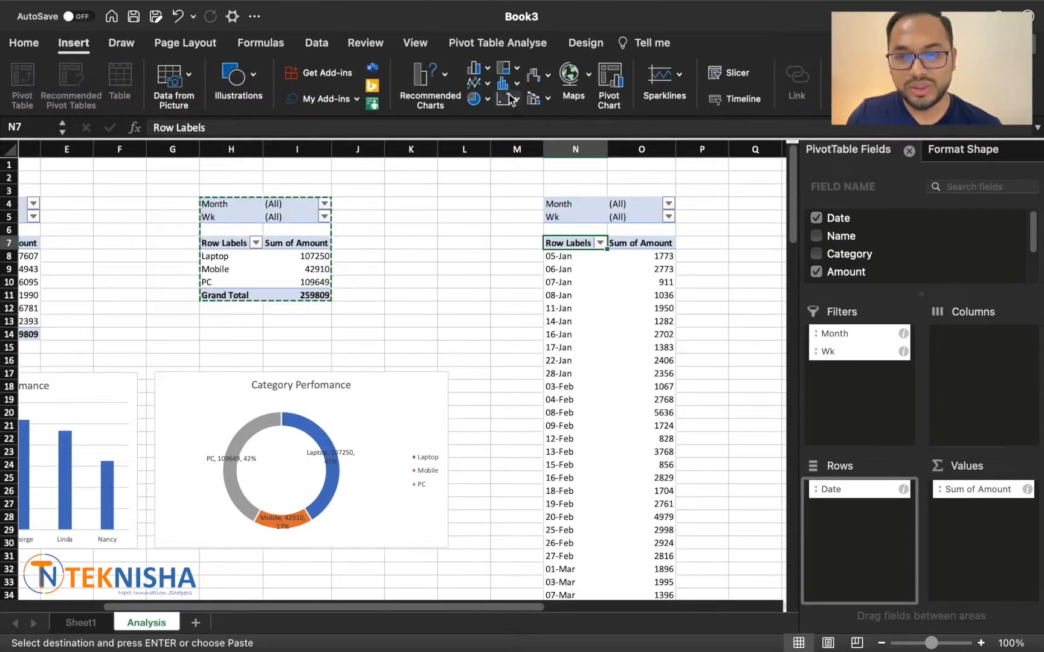
click(487, 87)
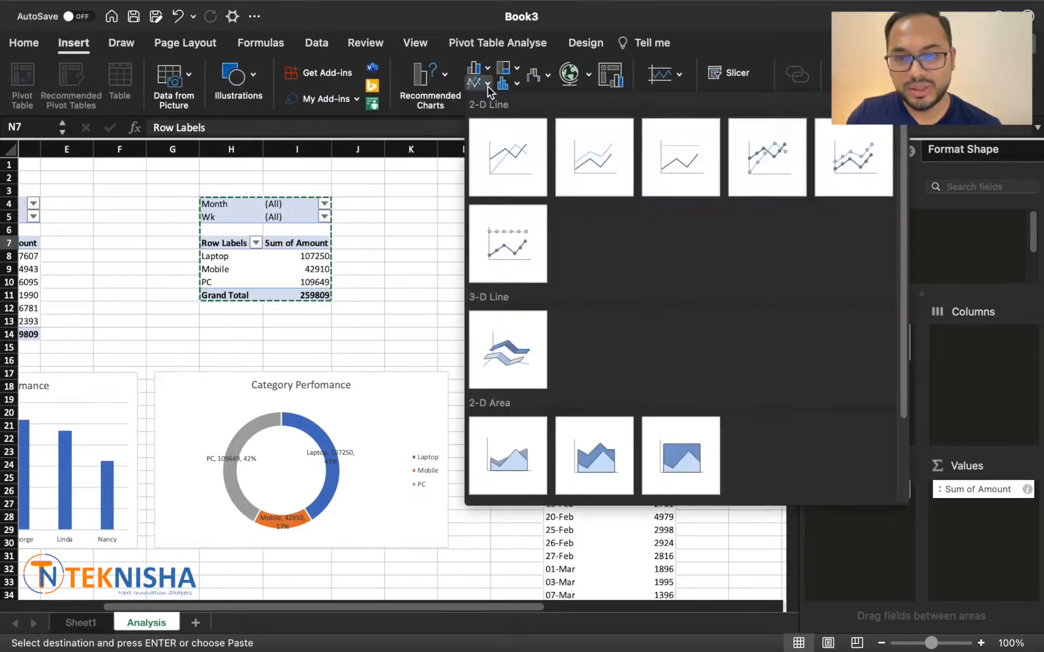
click(513, 163)
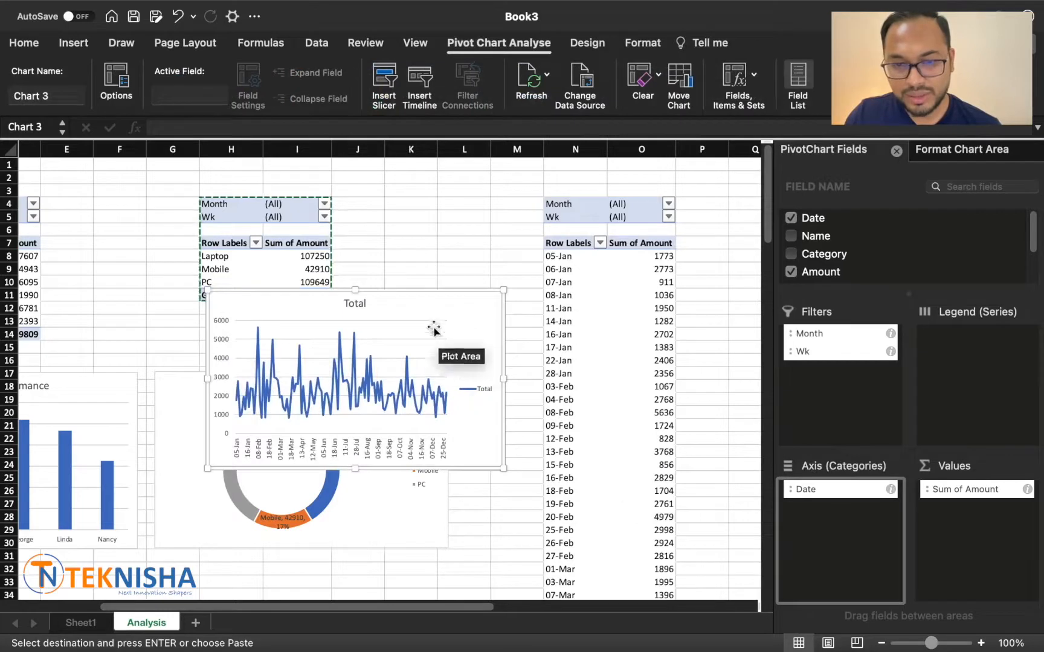
drag(451, 307, 628, 366)
click(663, 450)
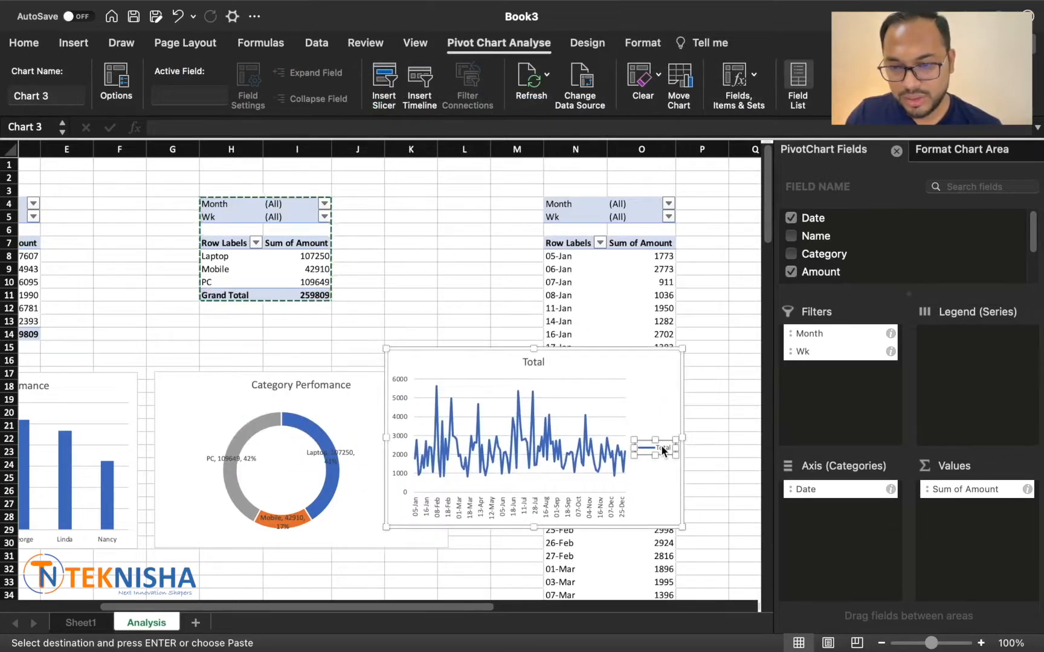
key(Delete)
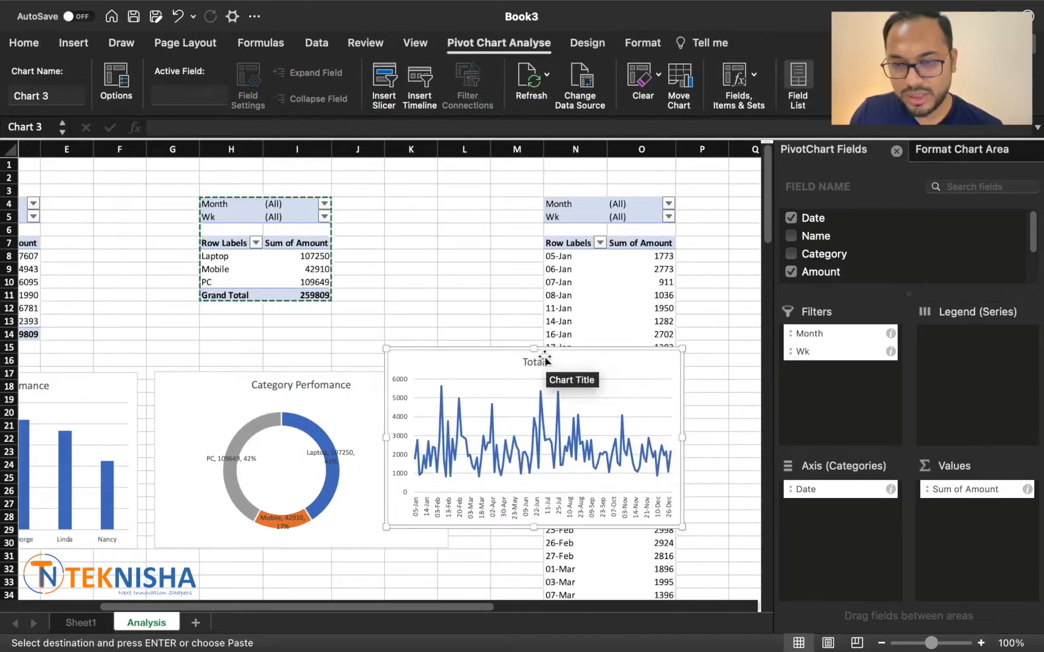
Step: Title the line chart Datewise Performance and place it beside the doughnut chart, in line with the other charts
click(535, 363)
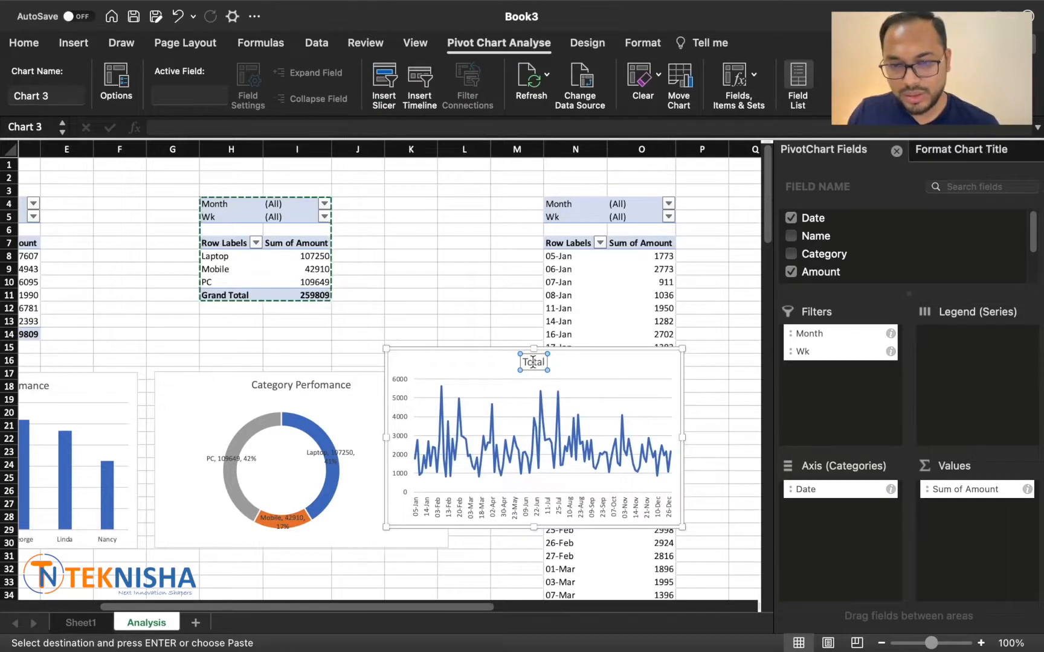
text(Da)
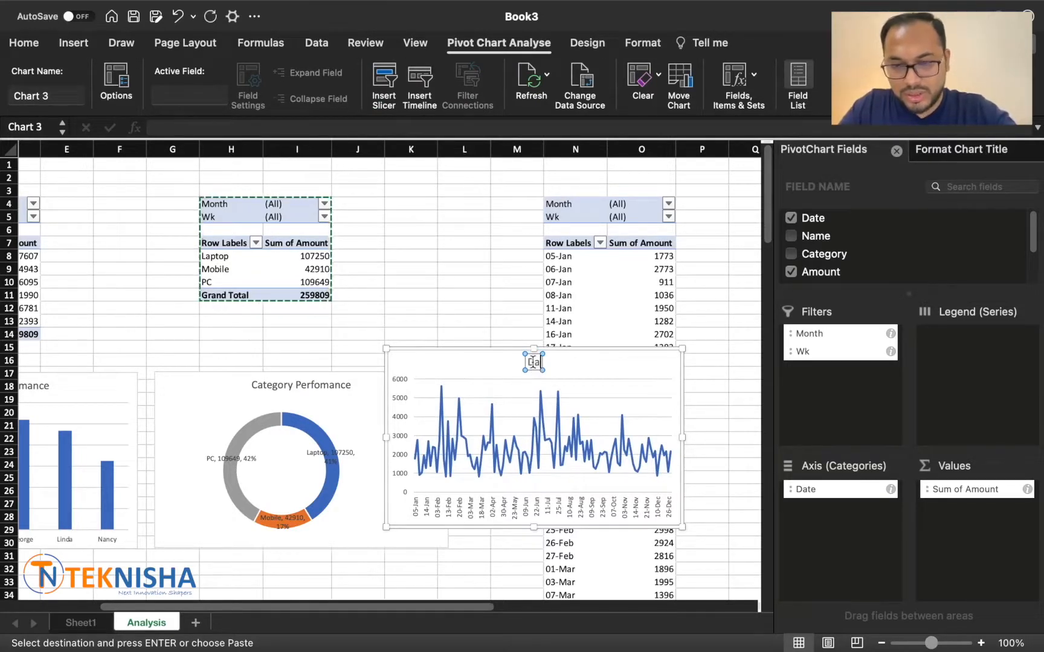
text(tewise)
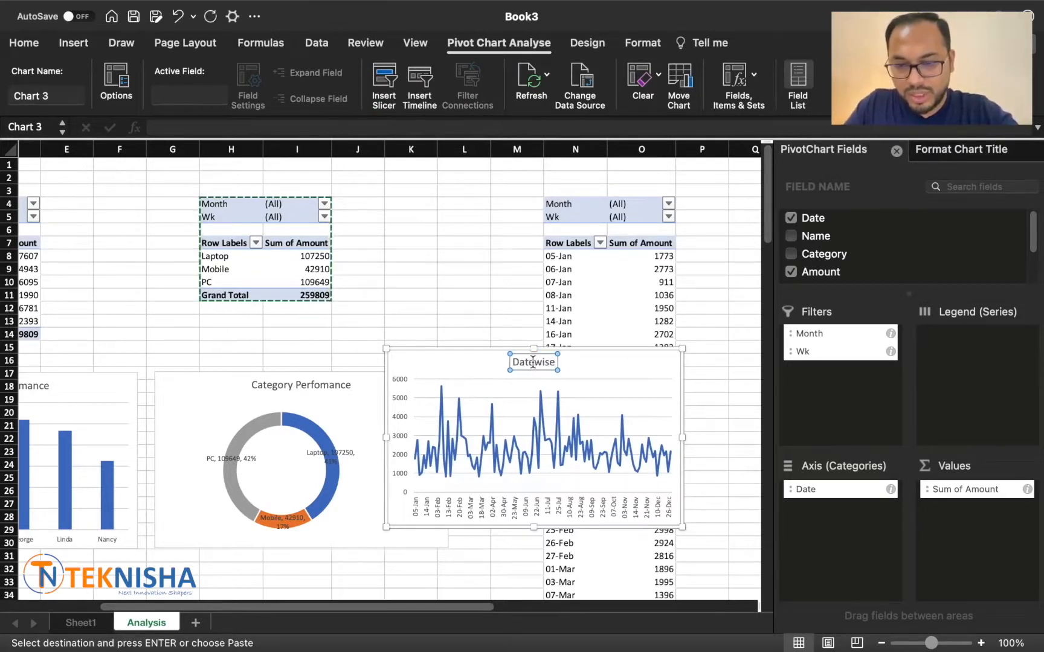
text( Performance)
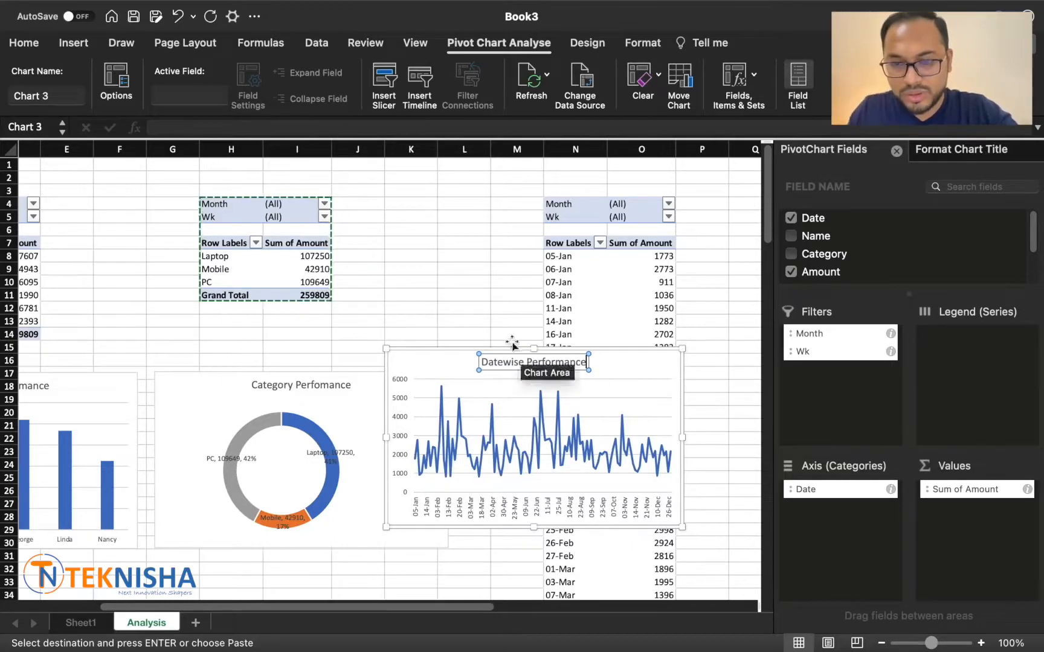
click(490, 316)
scroll(588, 317, left, 1)
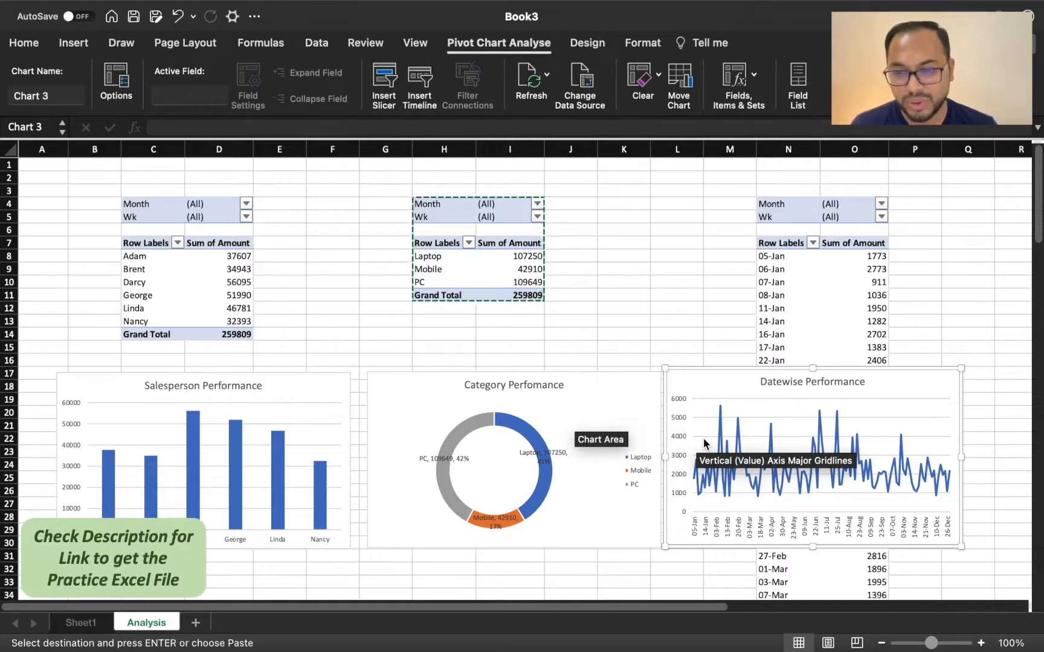
Step: Insert Month and Wk slicers from the salesperson pivot table and move the Month slicer clear of the Wk slicer
click(164, 261)
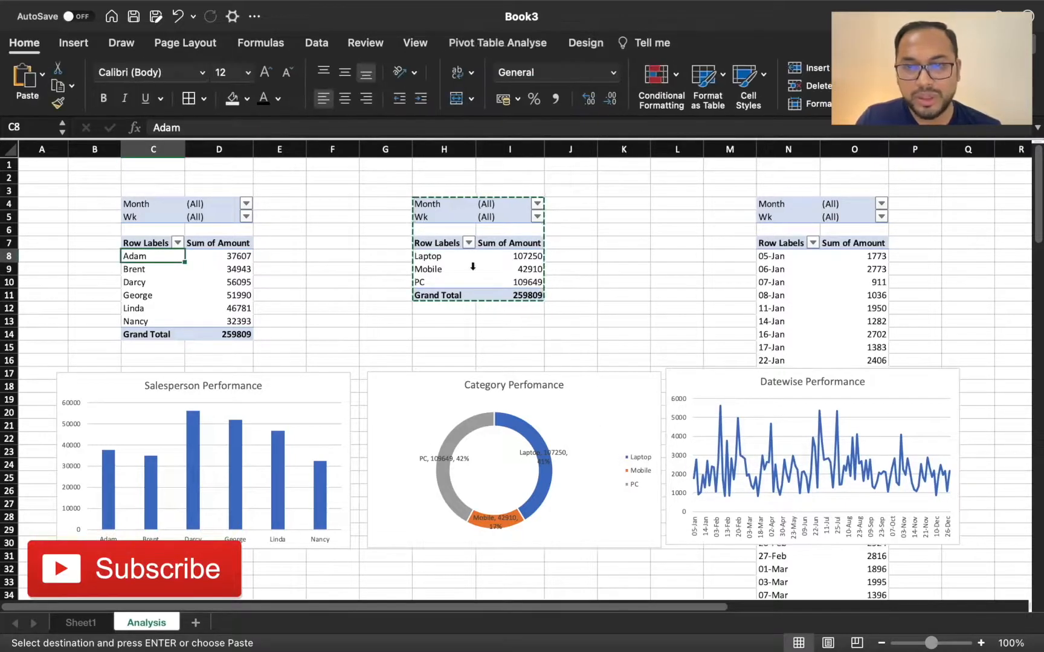
click(521, 44)
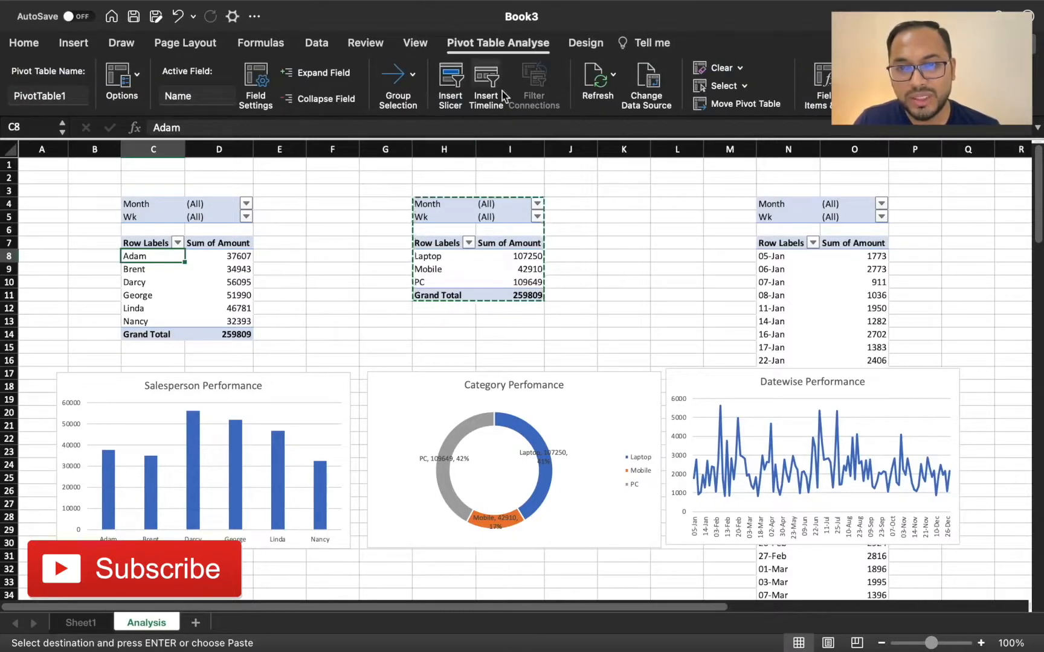
click(450, 81)
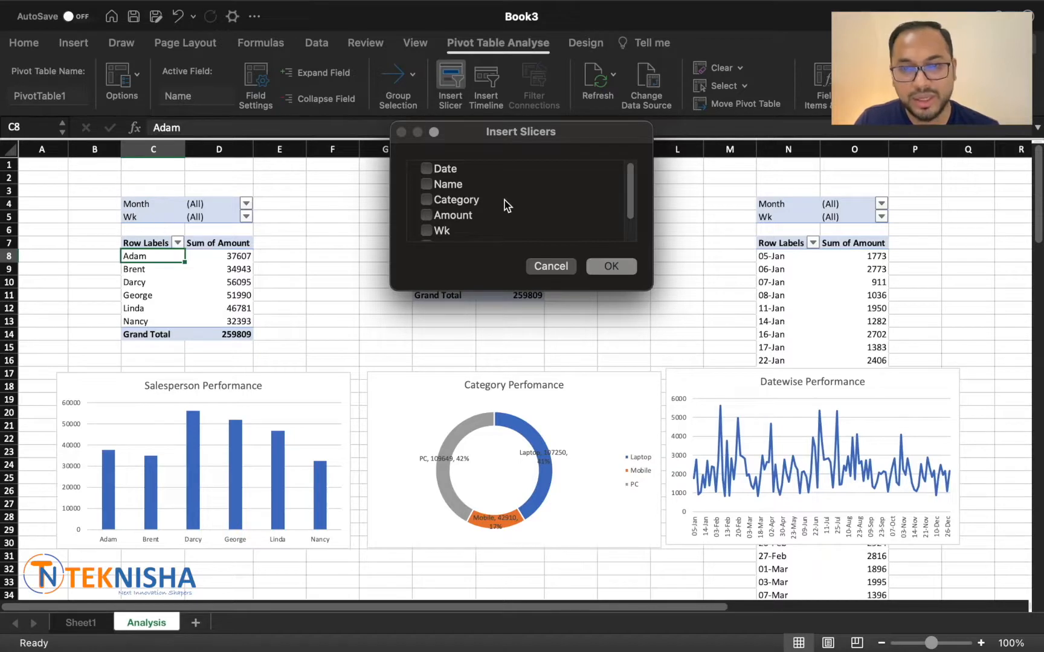
scroll(507, 203, down, 2)
click(426, 219)
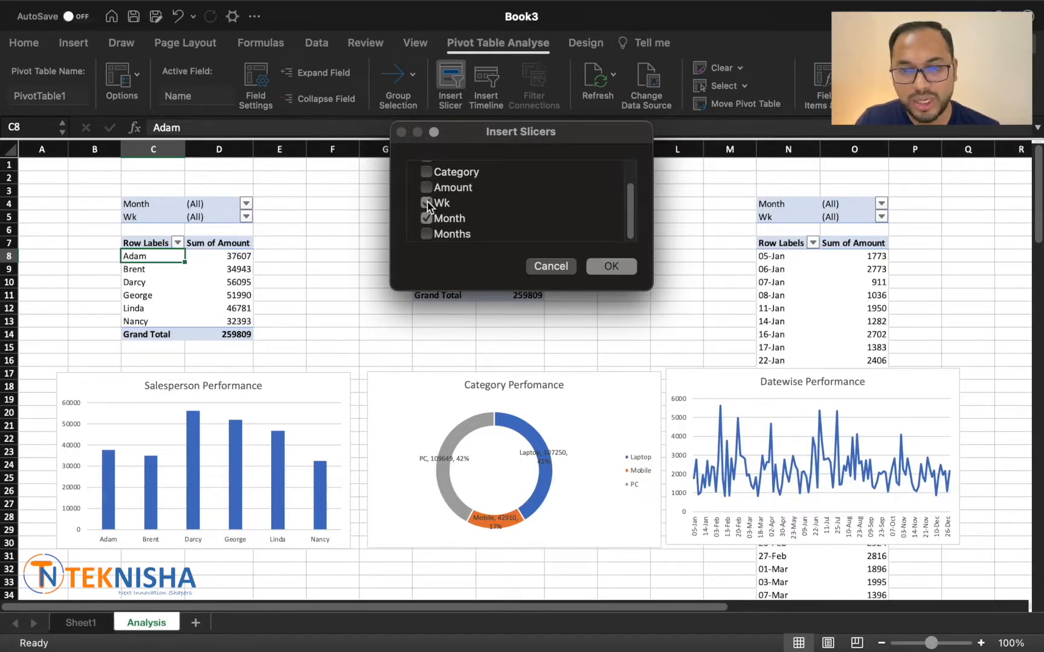
click(602, 268)
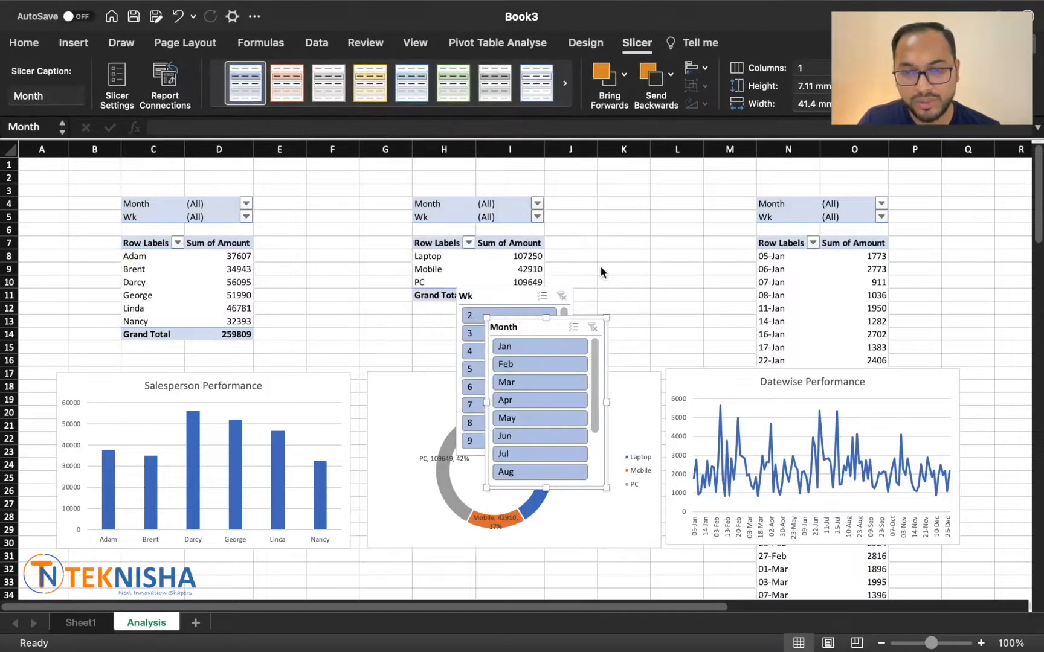
drag(525, 327, 315, 308)
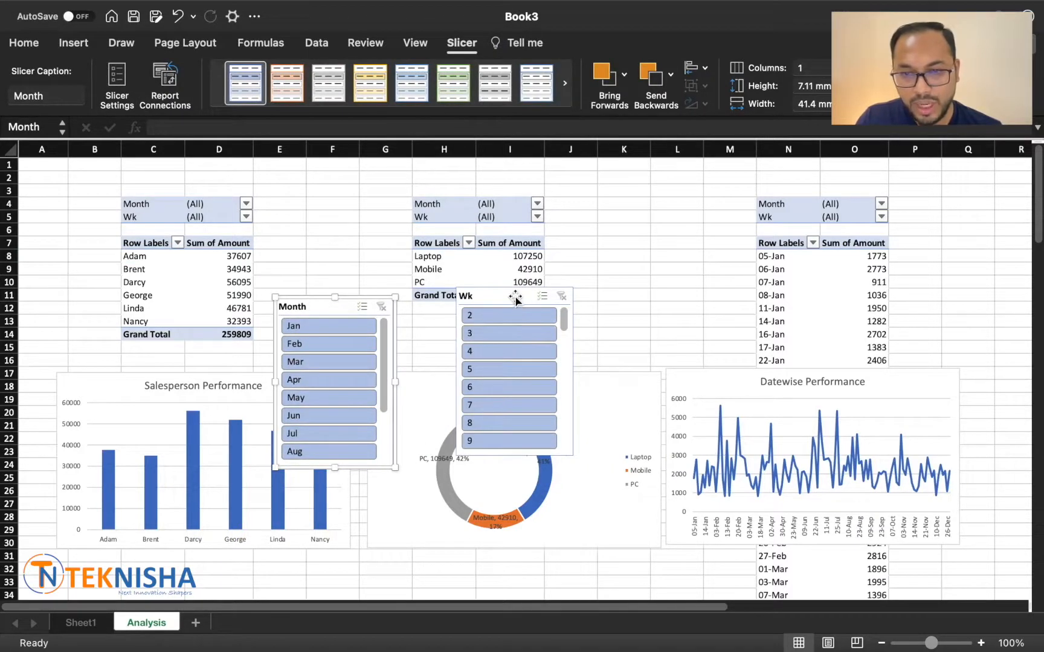
Step: Connect the Month slicer to PivotTable2 and PivotTable3 as well as PivotTable1
right_click(315, 309)
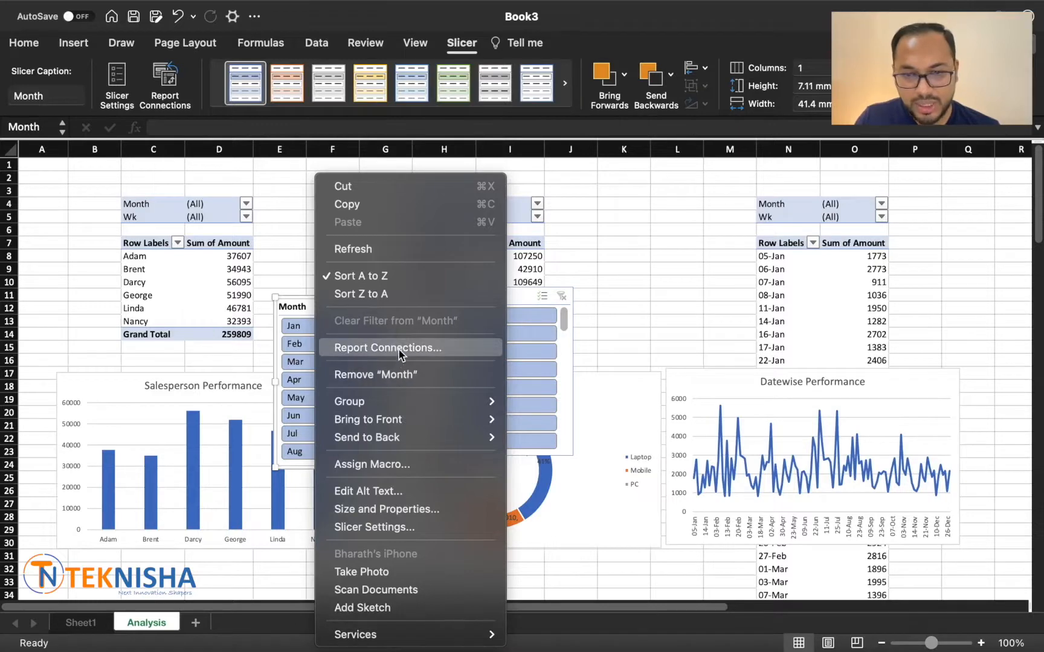
click(398, 349)
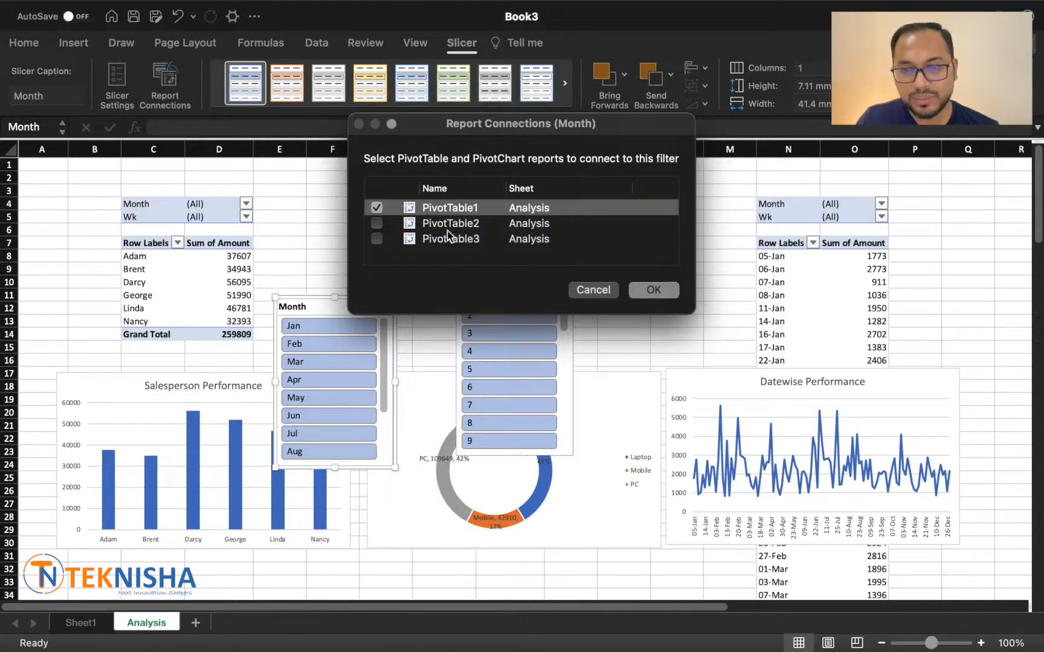
click(376, 238)
click(660, 291)
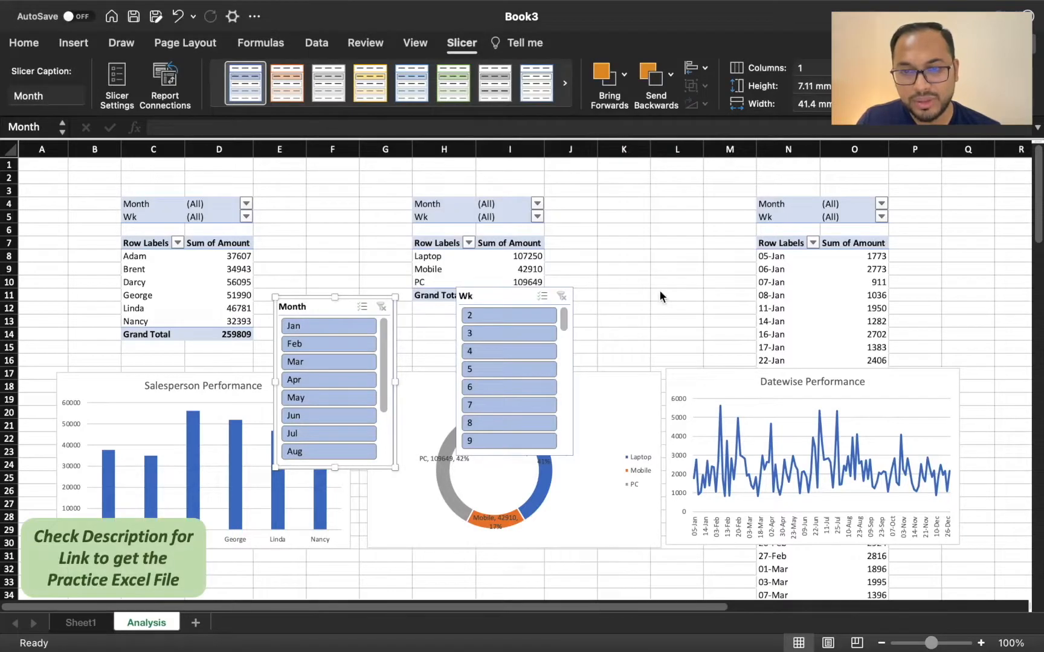
Step: Connect the Wk slicer to PivotTable2 and PivotTable3 as well as PivotTable1
right_click(516, 301)
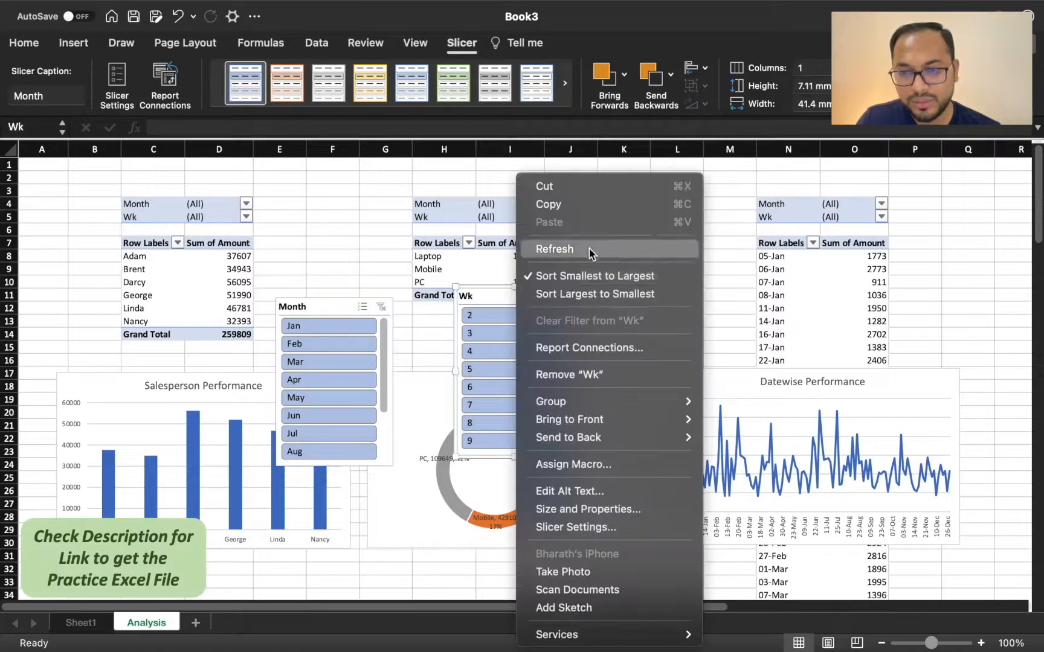
click(593, 349)
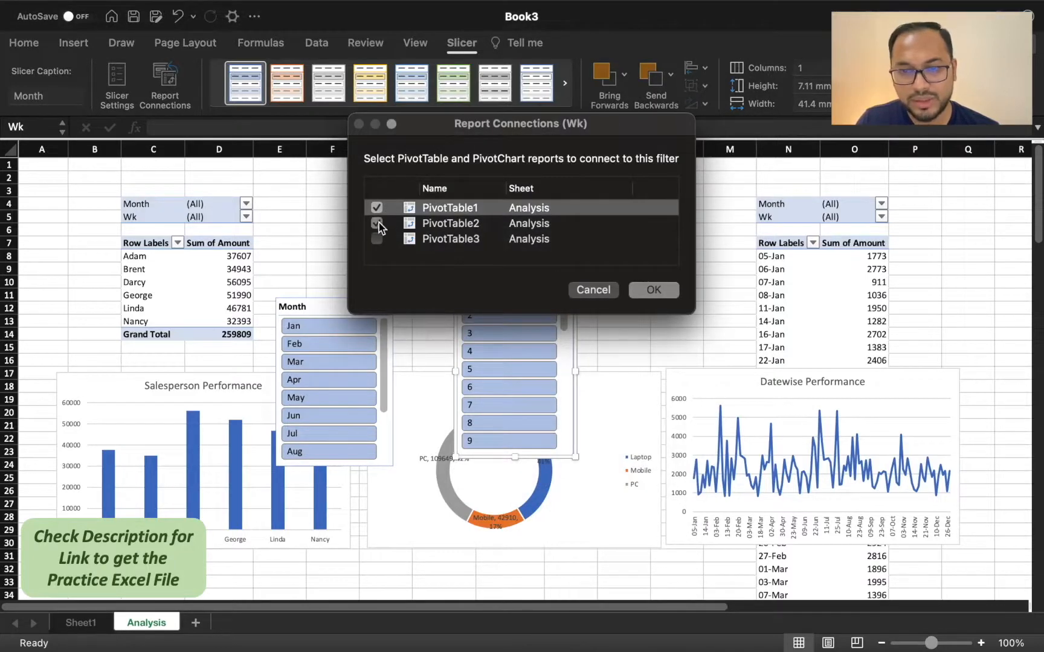
click(377, 240)
click(659, 292)
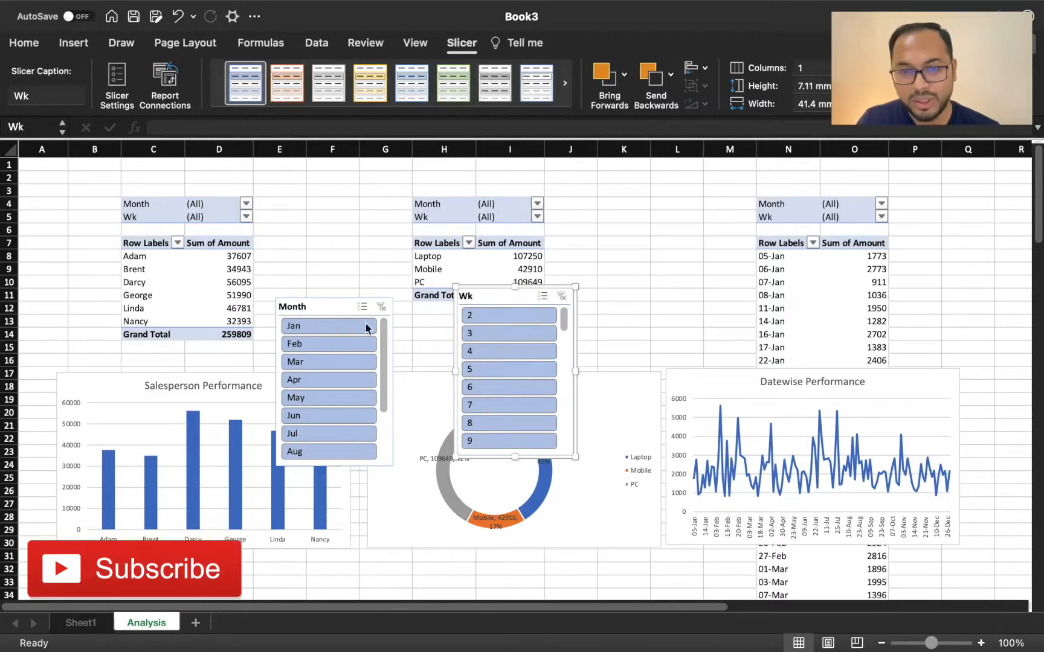
Step: Try the Month slicer with Jan and Feb while shifting the slicers, and clear its filter
click(330, 327)
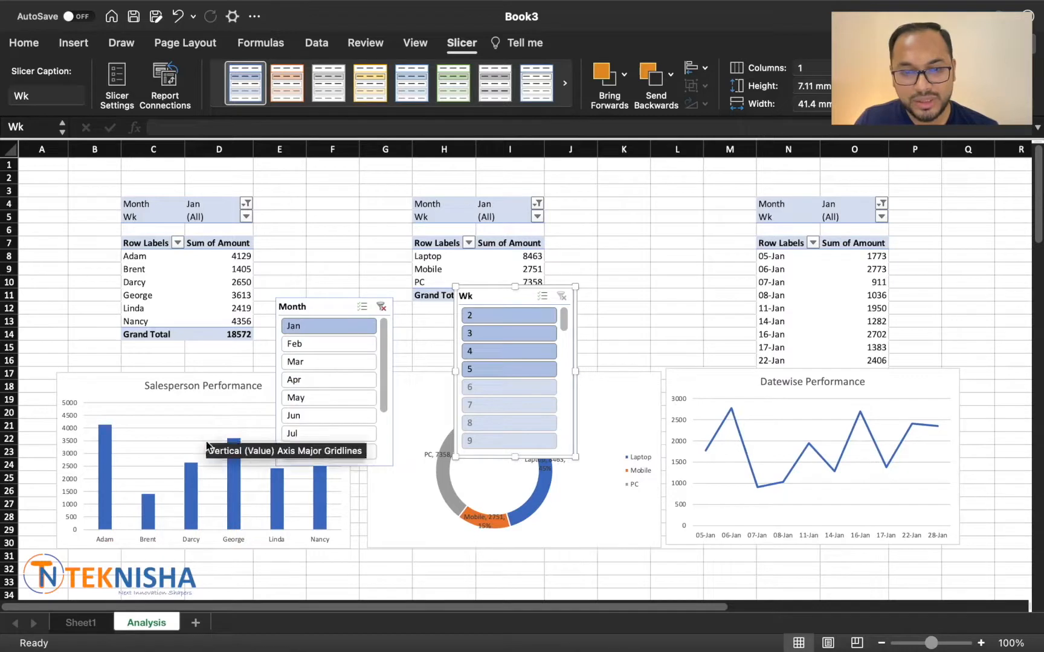
drag(499, 288, 403, 225)
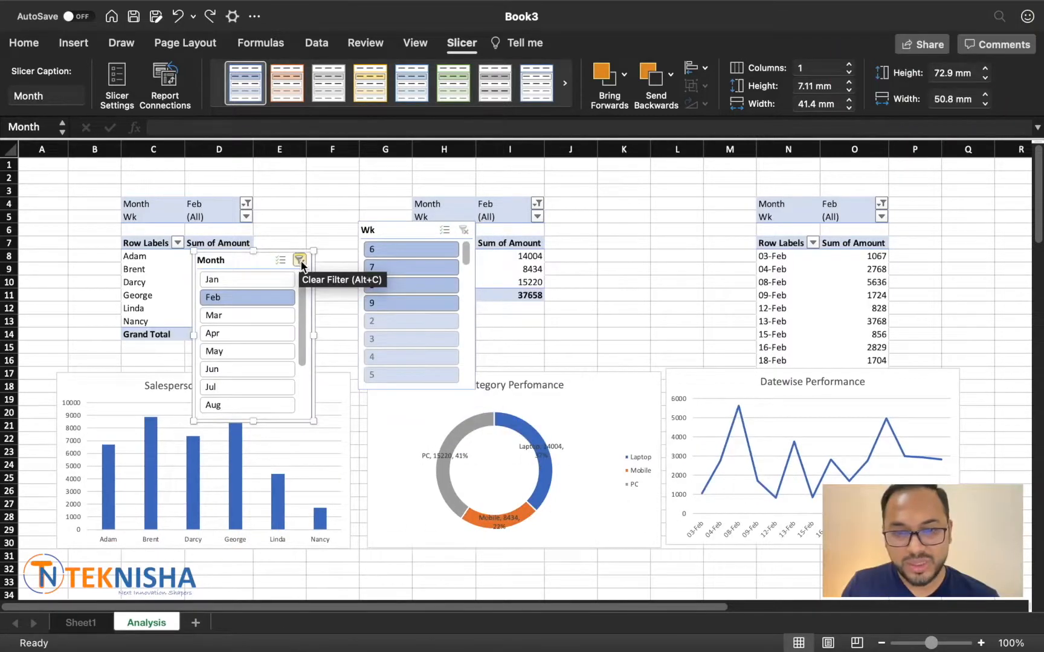
click(300, 261)
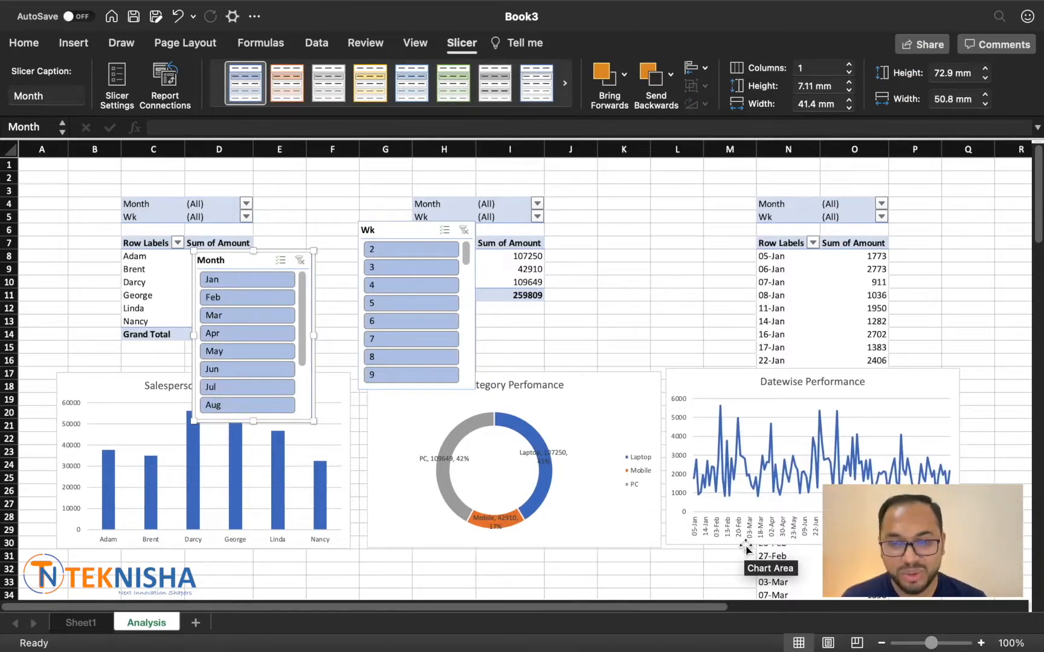
Step: Add a new worksheet after Analysis and hide its gridlines
click(195, 623)
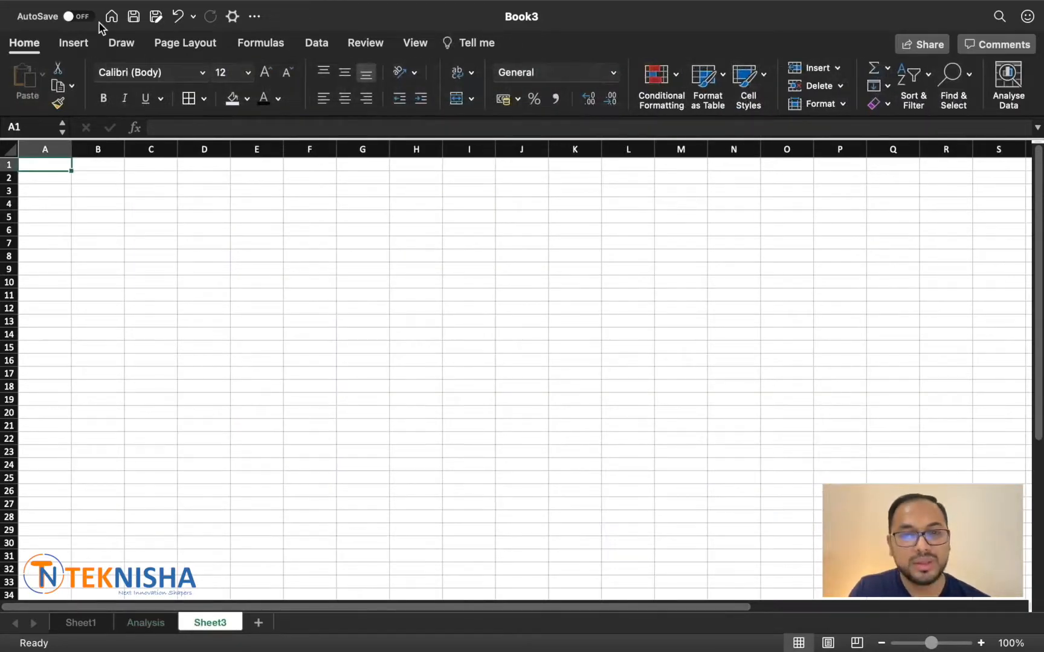
click(419, 42)
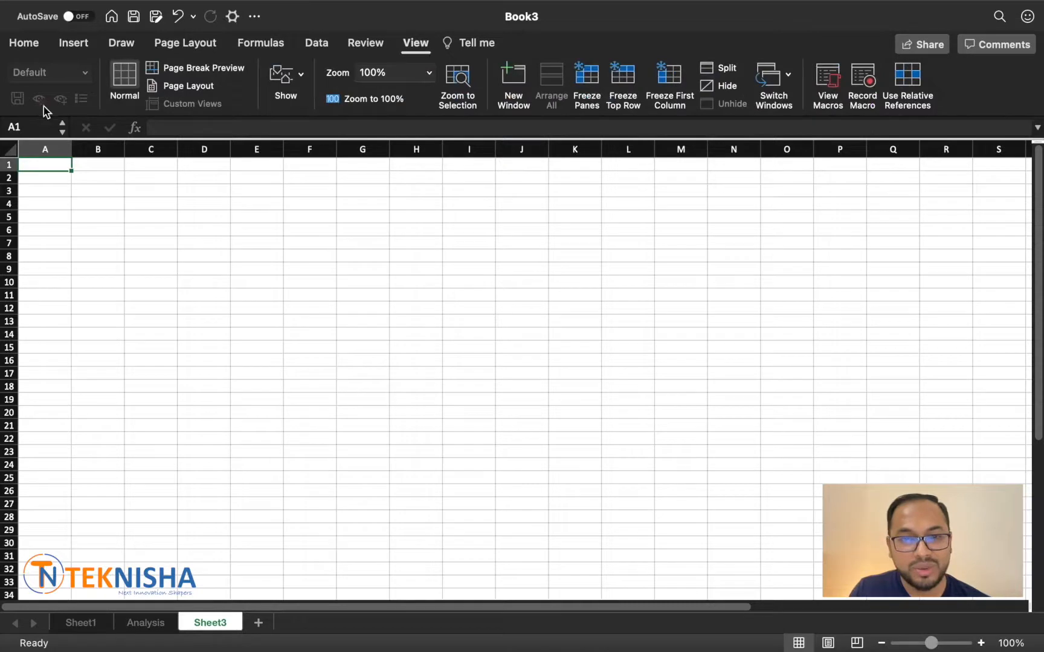
click(289, 77)
click(231, 151)
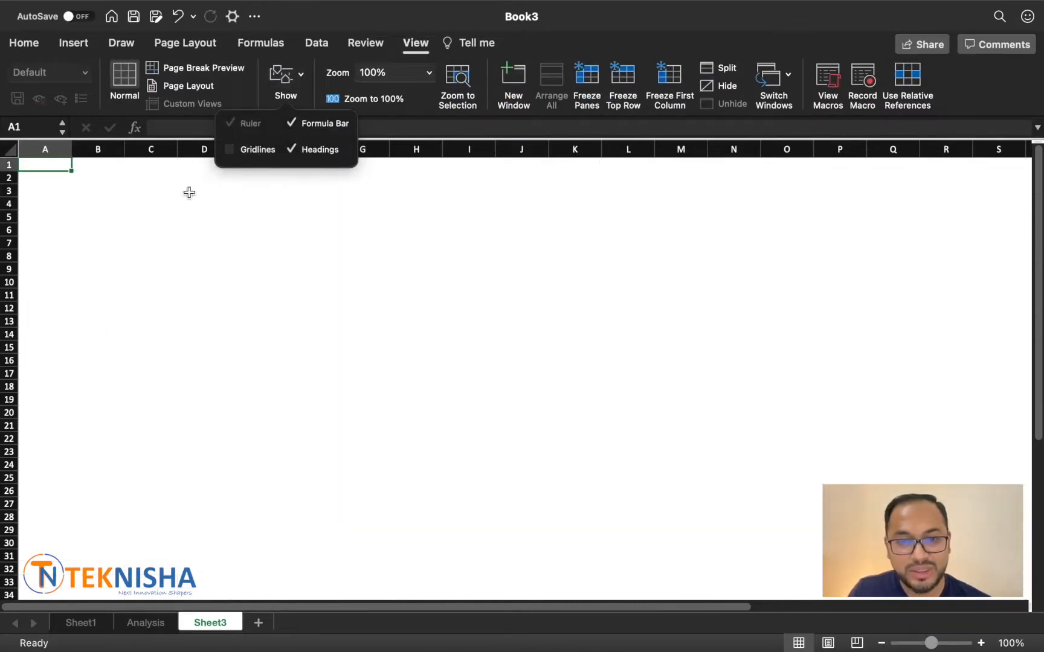
click(84, 360)
Step: Move the three pivot charts and the Month and Wk slicers together from the Analysis sheet to Sheet3
click(148, 623)
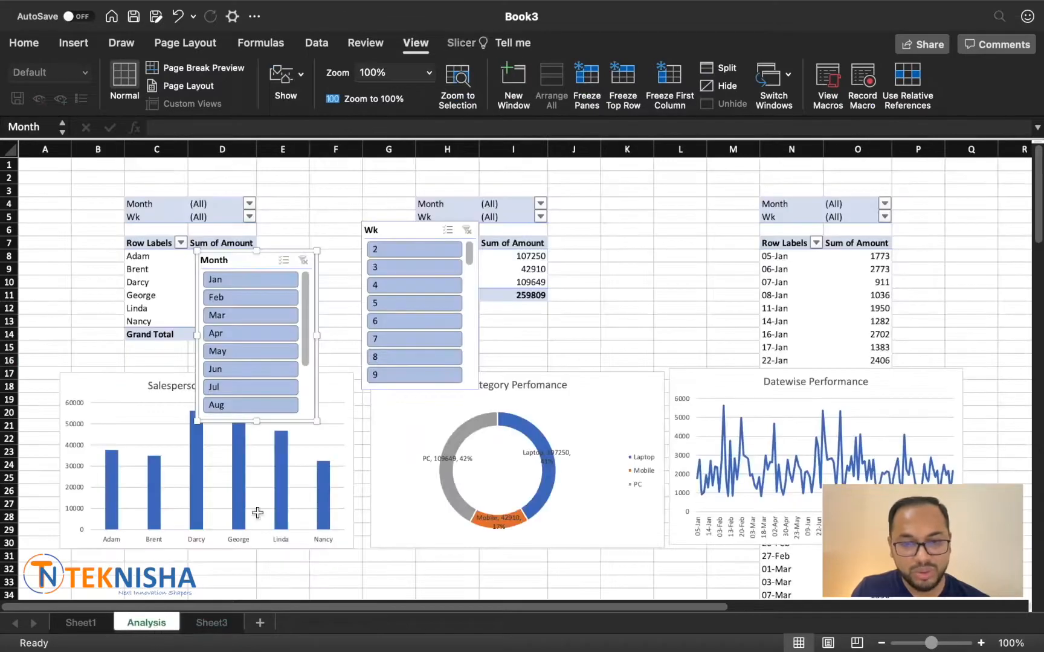
click(79, 391)
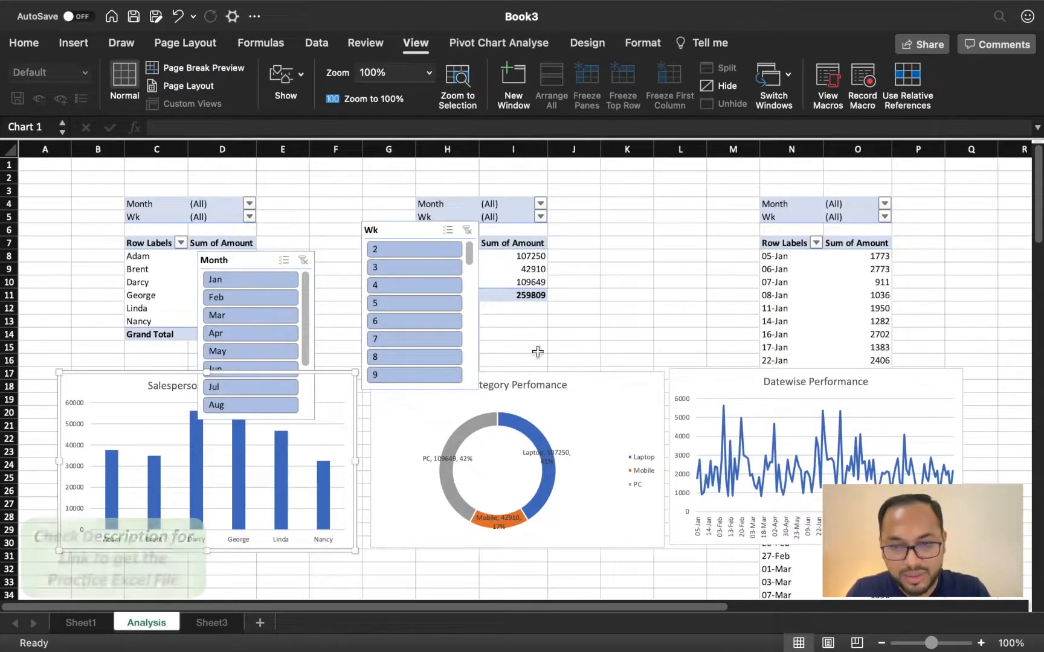
shift+click(610, 384)
shift+click(725, 382)
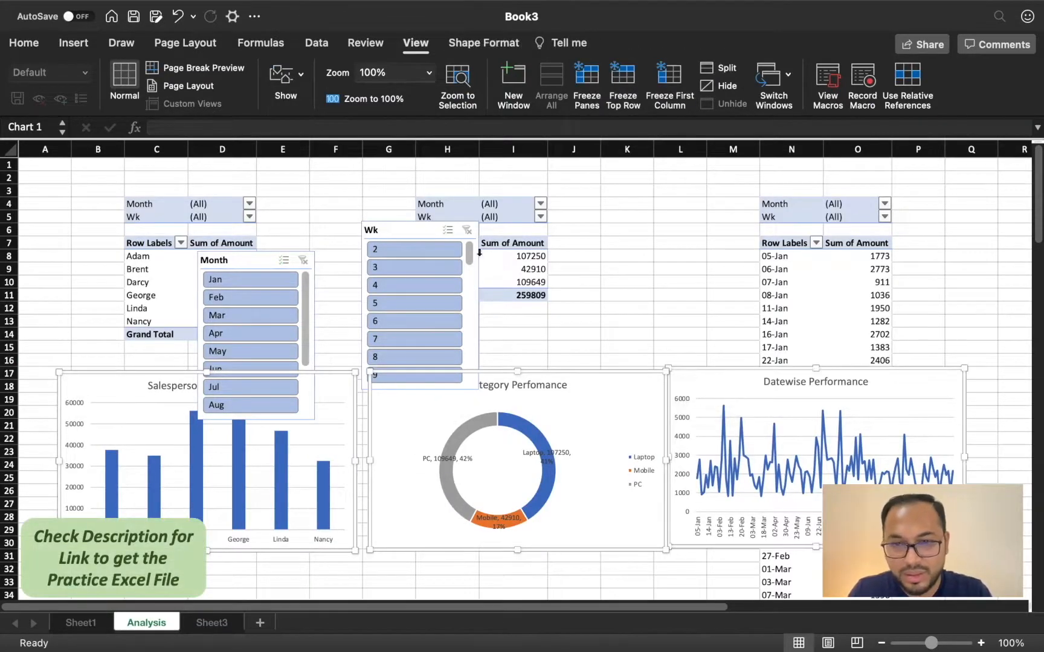
shift+click(415, 228)
shift+click(237, 259)
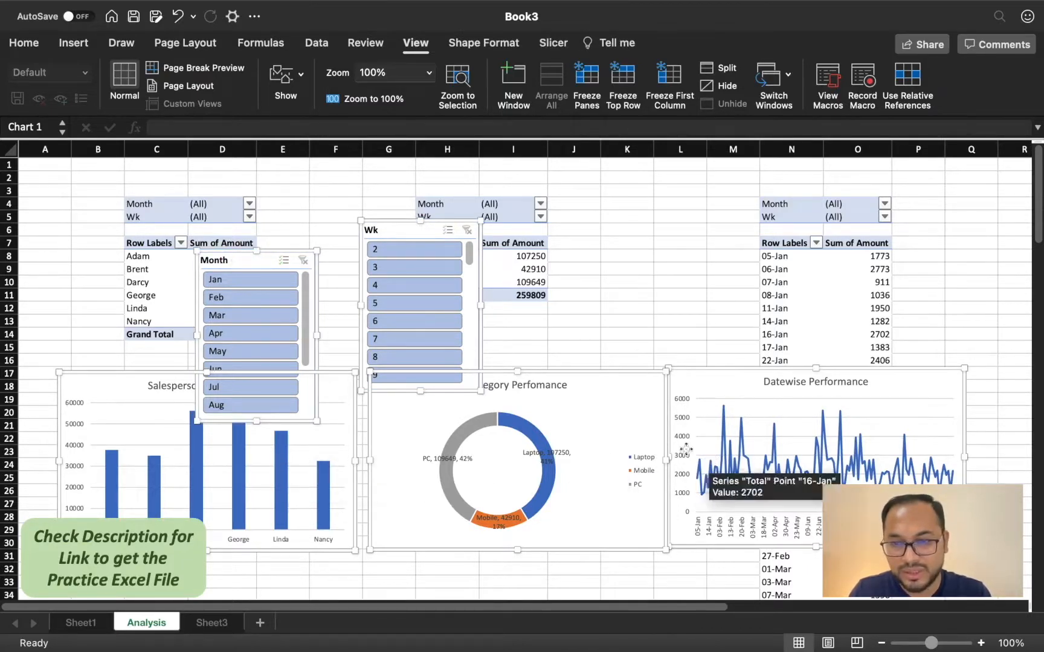
key(Delete)
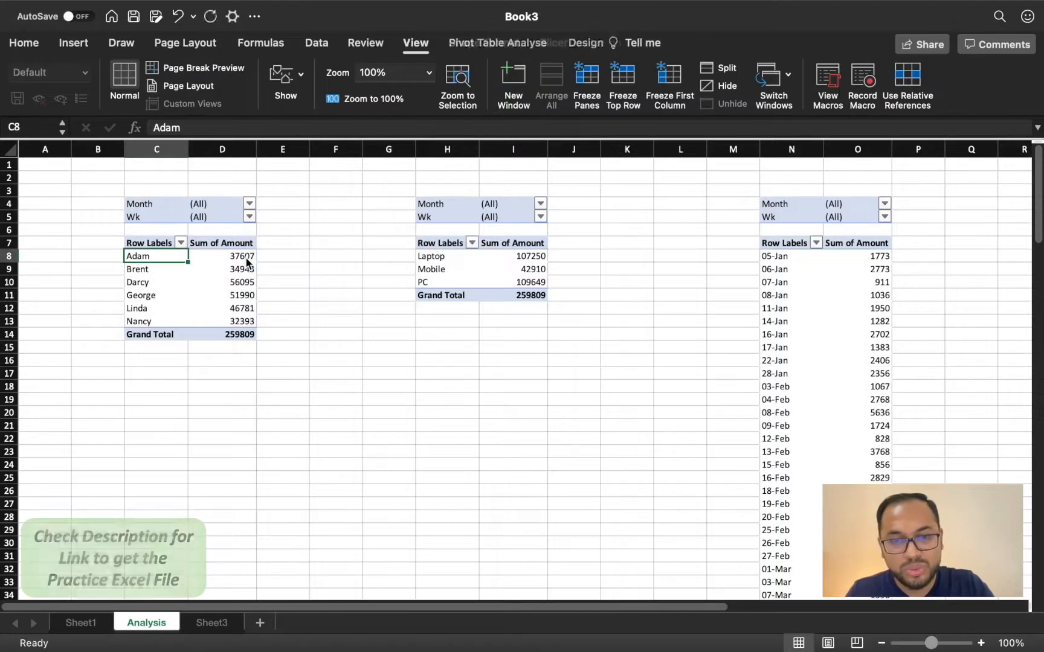
click(221, 626)
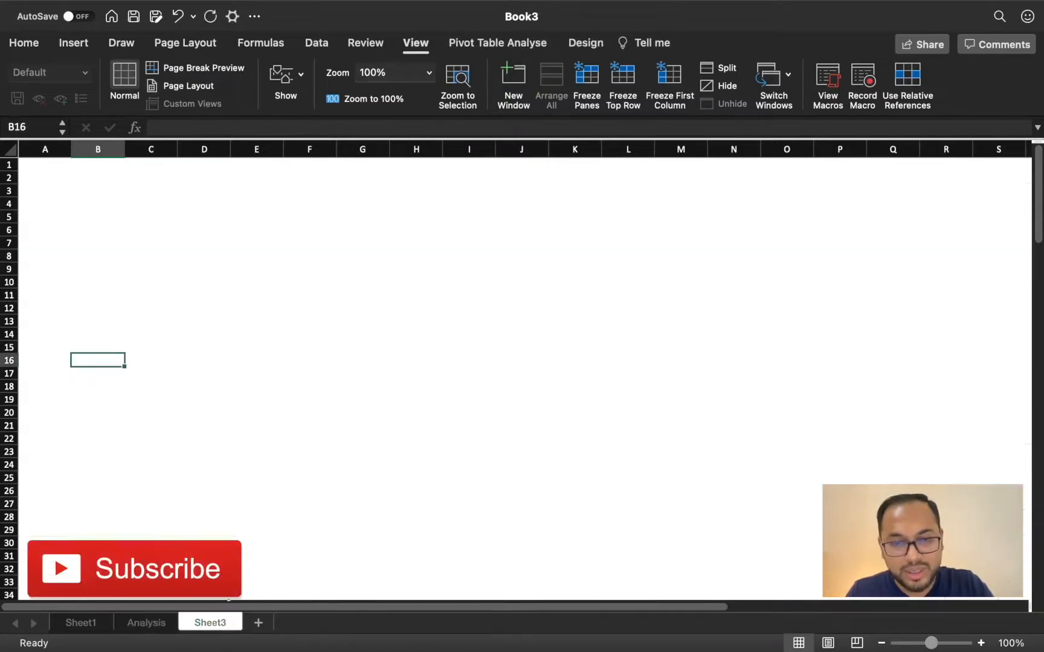
click(119, 230)
key(super+v)
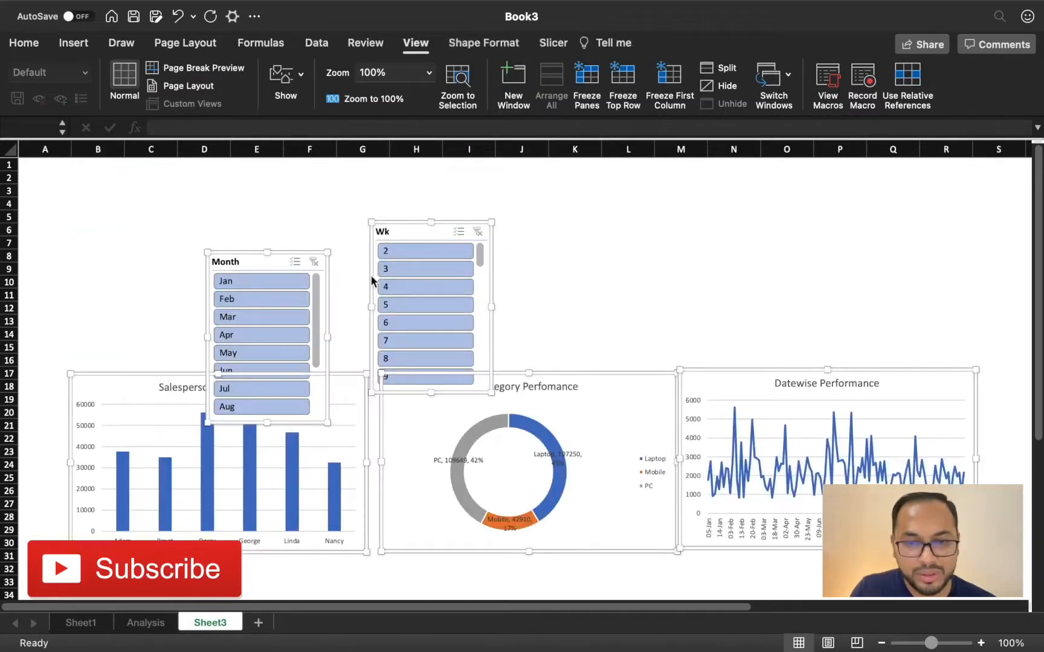
click(651, 265)
Step: Move the Month slicer to the sheet's upper-left area around B5 and reshape it to about 113.5 mm wide and 32.5 mm high
drag(112, 380, 595, 222)
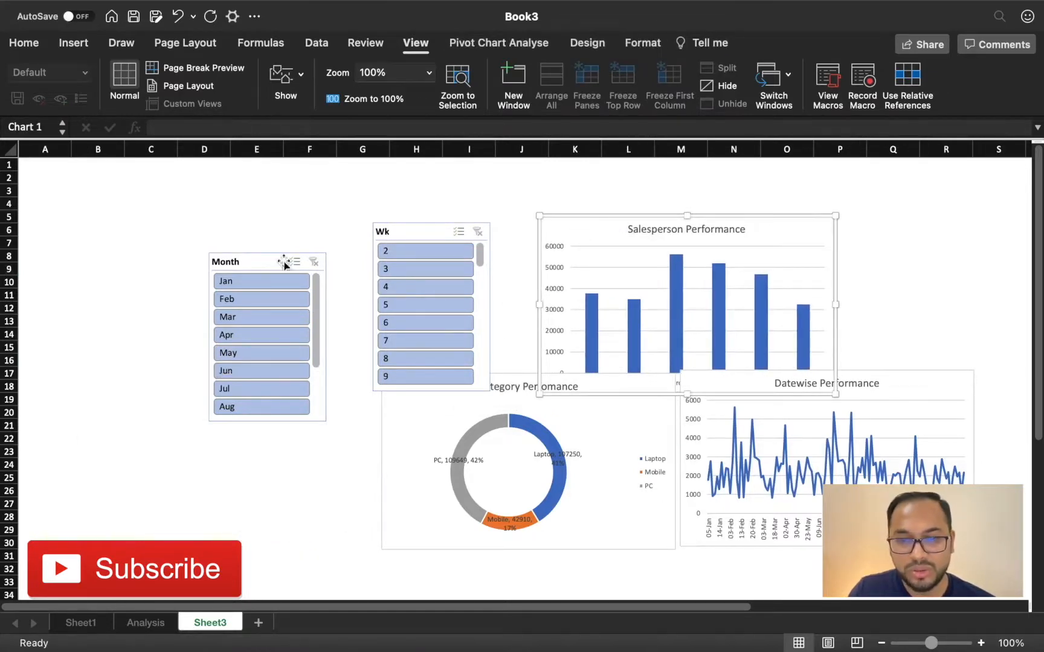
drag(245, 265, 89, 210)
drag(192, 362, 197, 286)
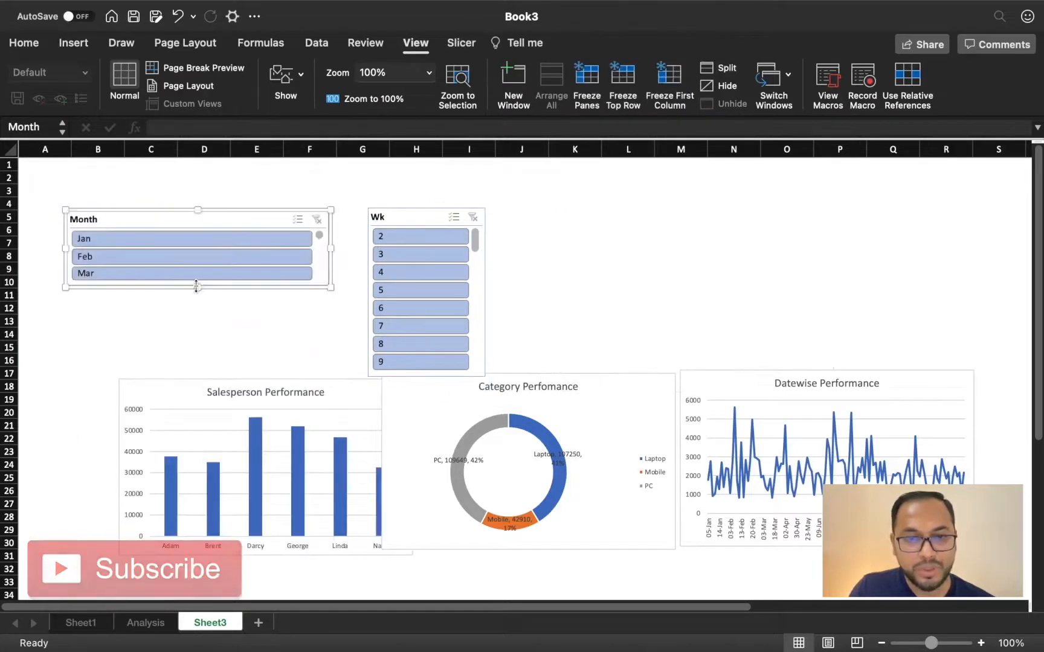
Step: Lay out the Month slicer's buttons in 6 columns
click(27, 42)
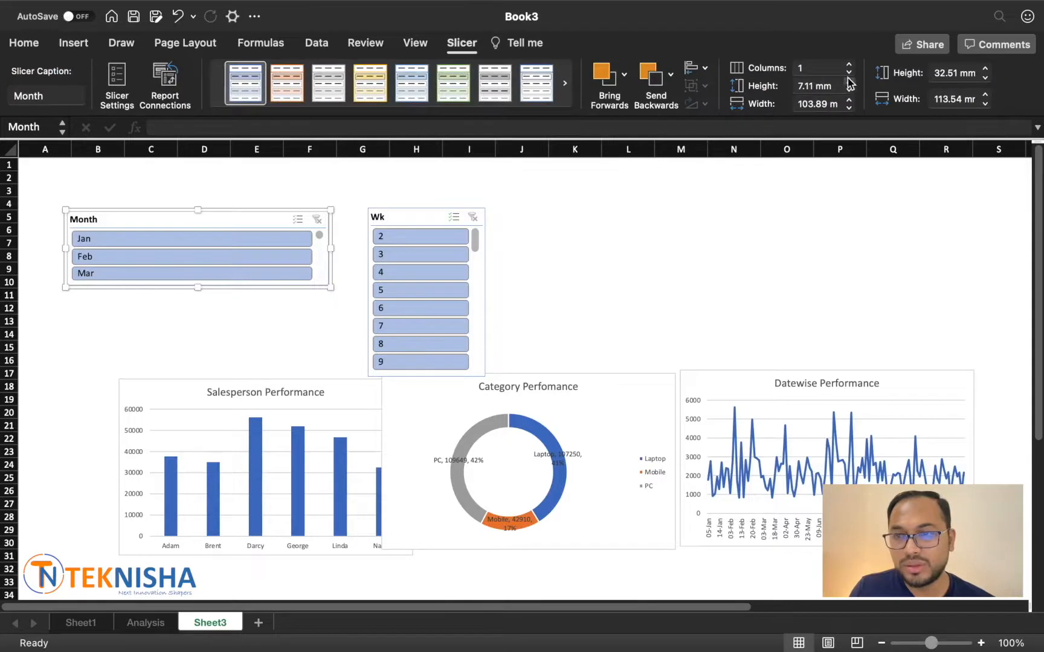
click(850, 64)
click(850, 64)
click(849, 64)
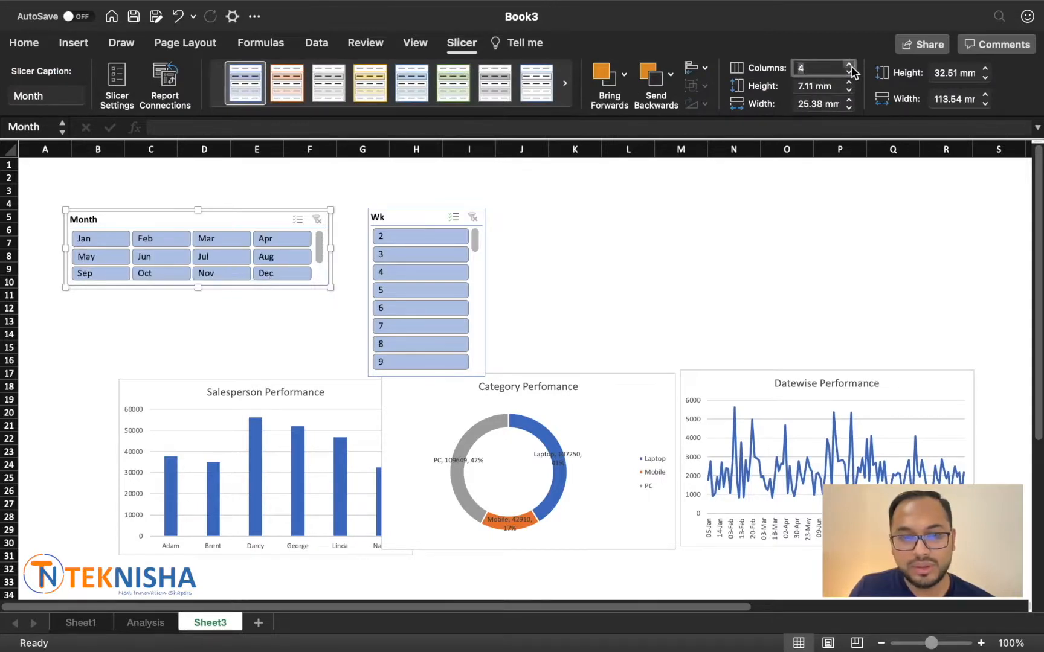
click(849, 64)
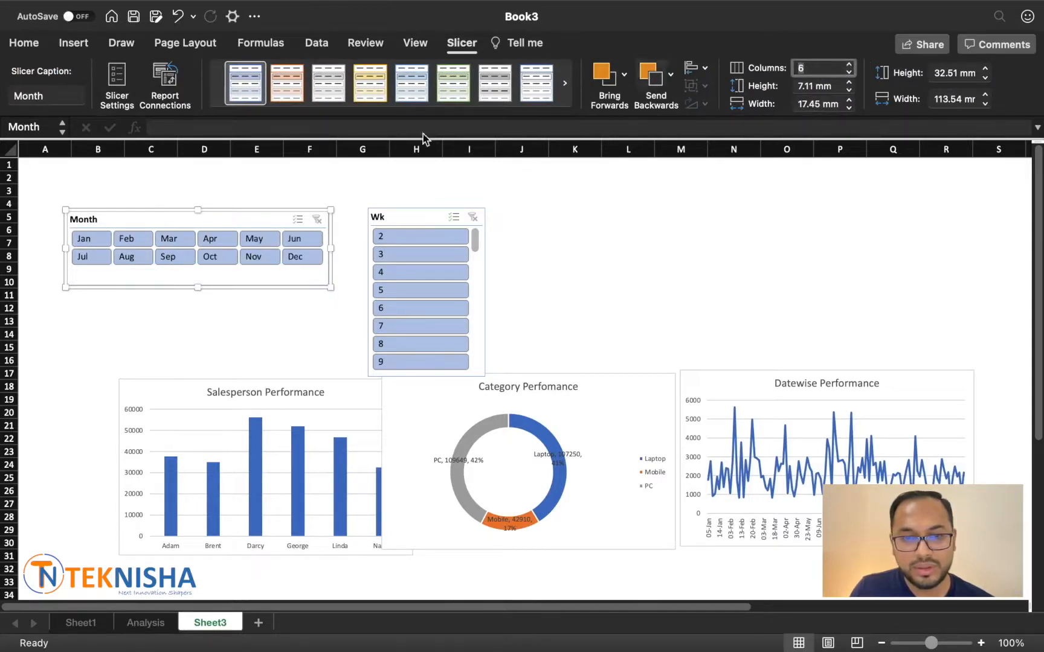
Step: Place the Wk slicer directly beside the Month slicer with 25 columns, sized about 278.5 mm wide and 32.5 mm high
drag(412, 217, 374, 219)
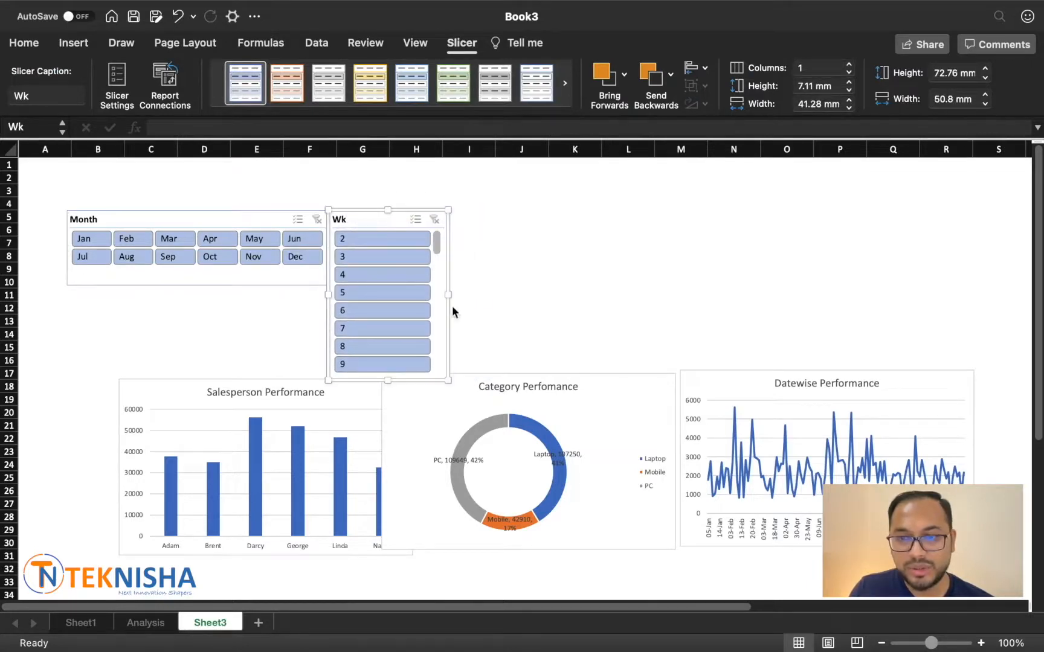
drag(451, 306, 924, 275)
drag(822, 67, 772, 71)
text(25)
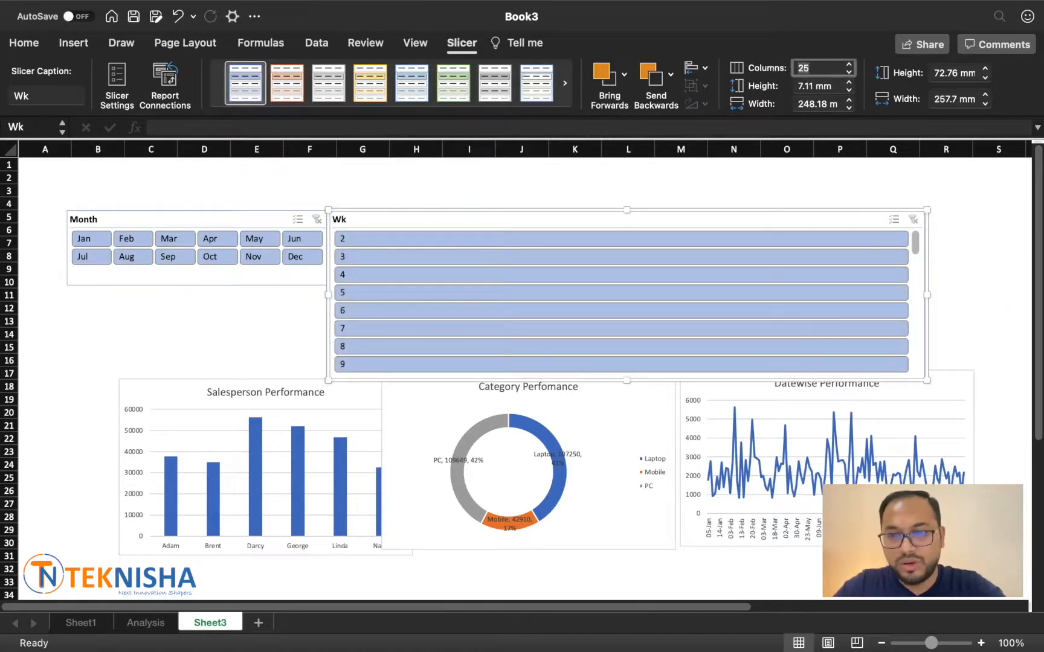
key(Return)
drag(927, 294, 975, 296)
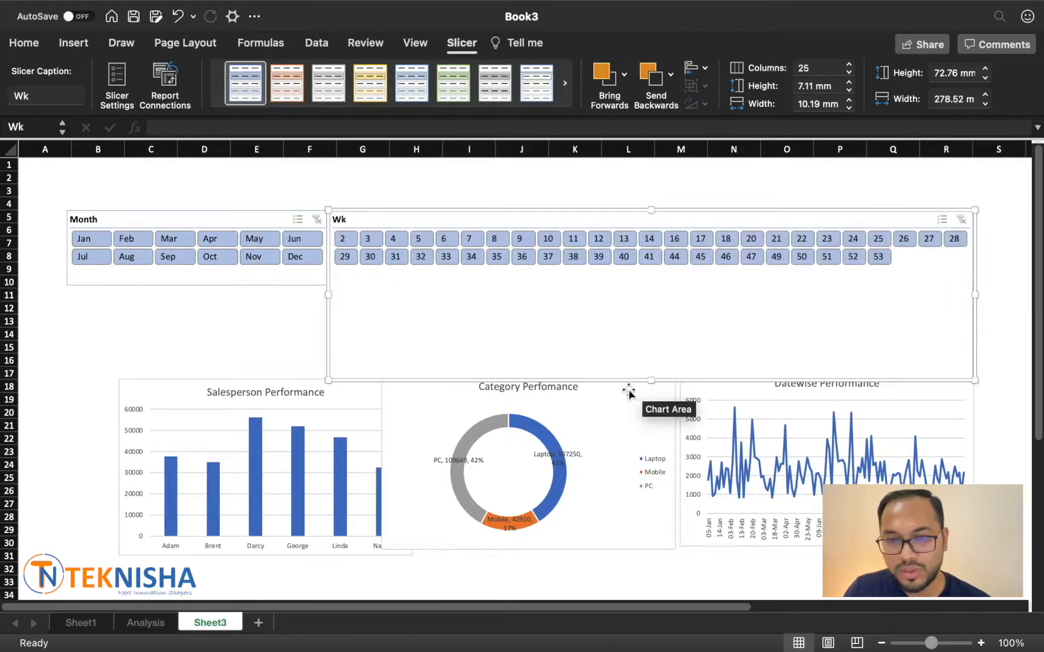
drag(647, 297, 645, 287)
Step: Arrange the salesperson, category and datewise charts side by side in a row directly beneath the slicers
drag(160, 392, 112, 299)
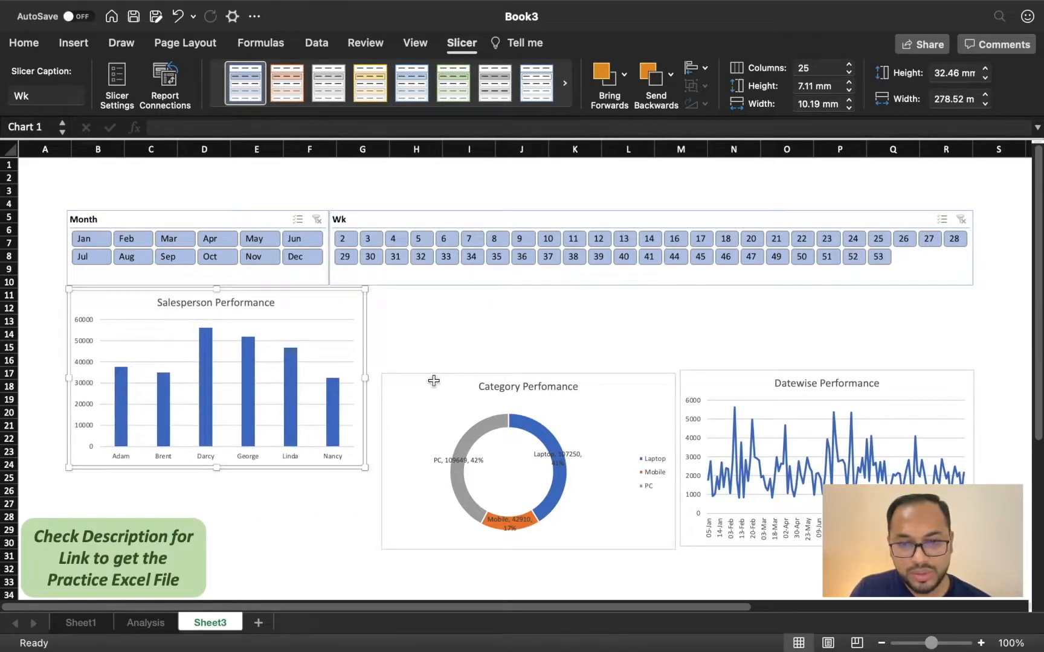
drag(436, 380, 424, 303)
drag(728, 368, 707, 298)
Step: Delete the legend from the category doughnut chart and deselect the chart
click(635, 396)
key(Delete)
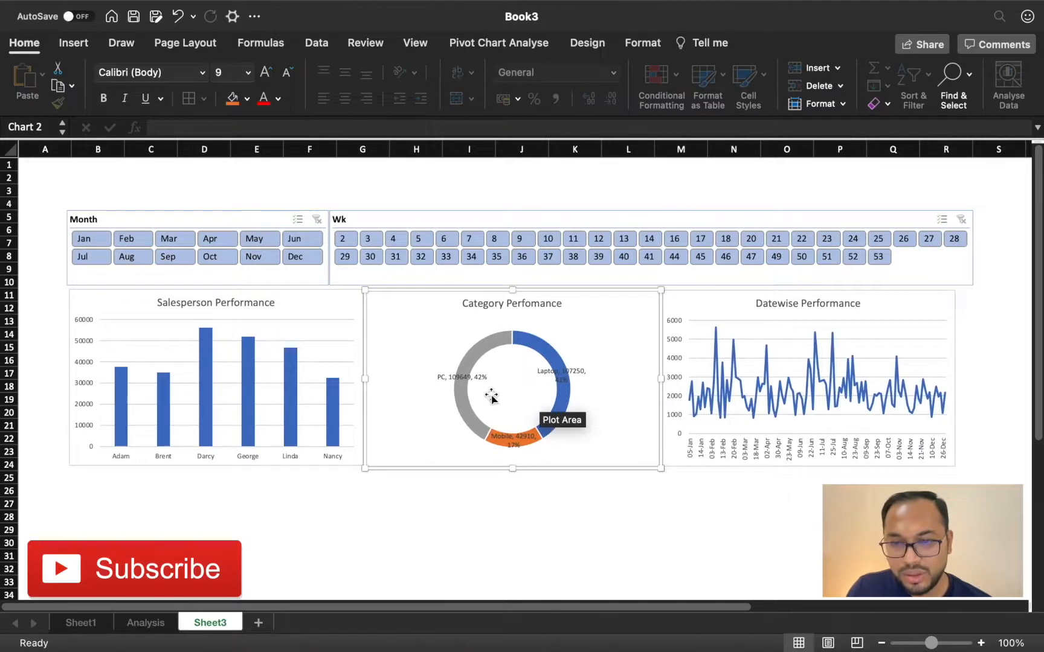
click(562, 524)
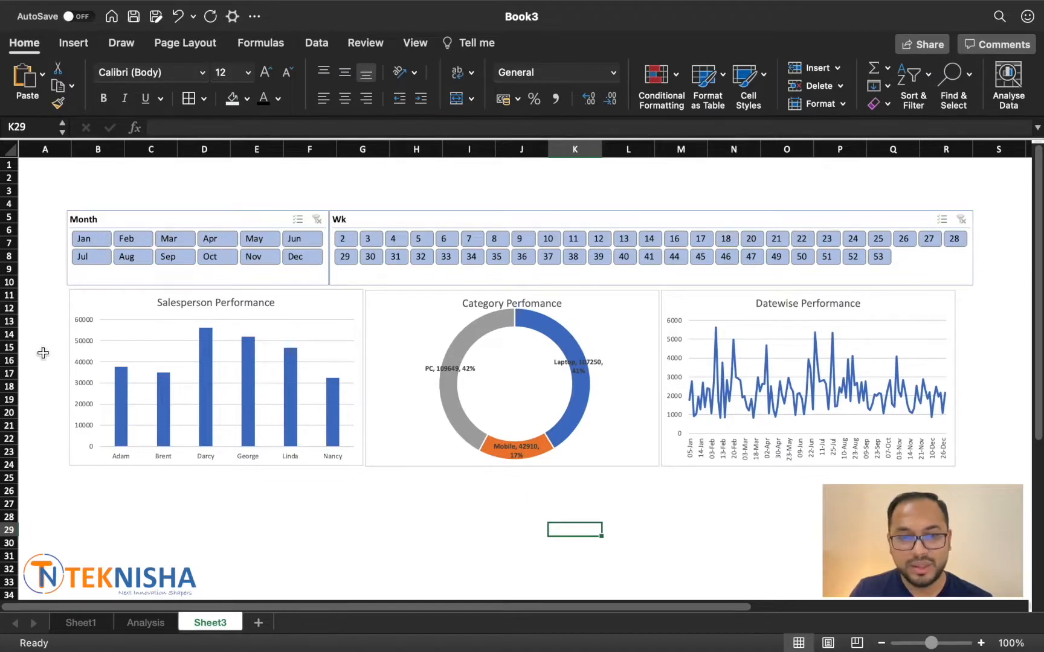
Step: Test the slicers with Sep and week 37, and filter the dashboard to the months Aug, Sep and Oct
click(175, 259)
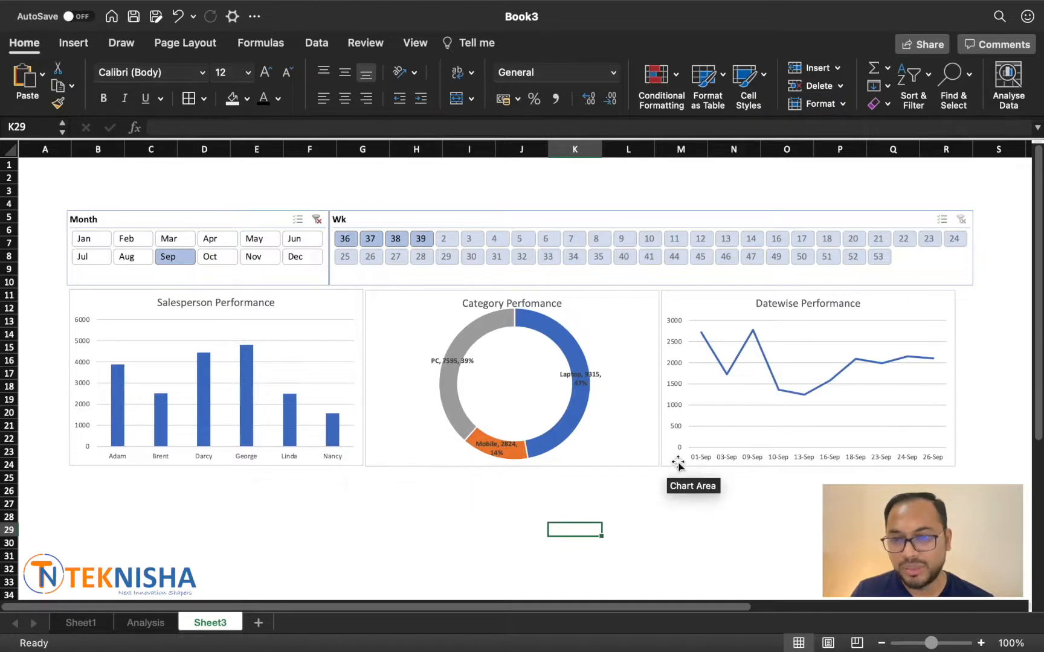
click(372, 242)
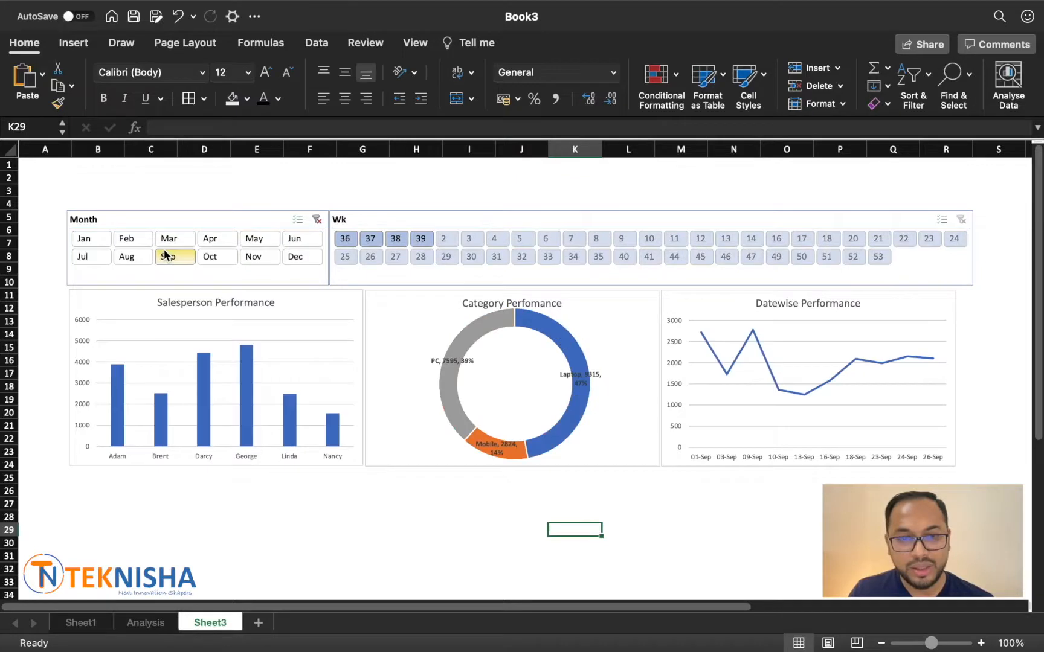
click(165, 255)
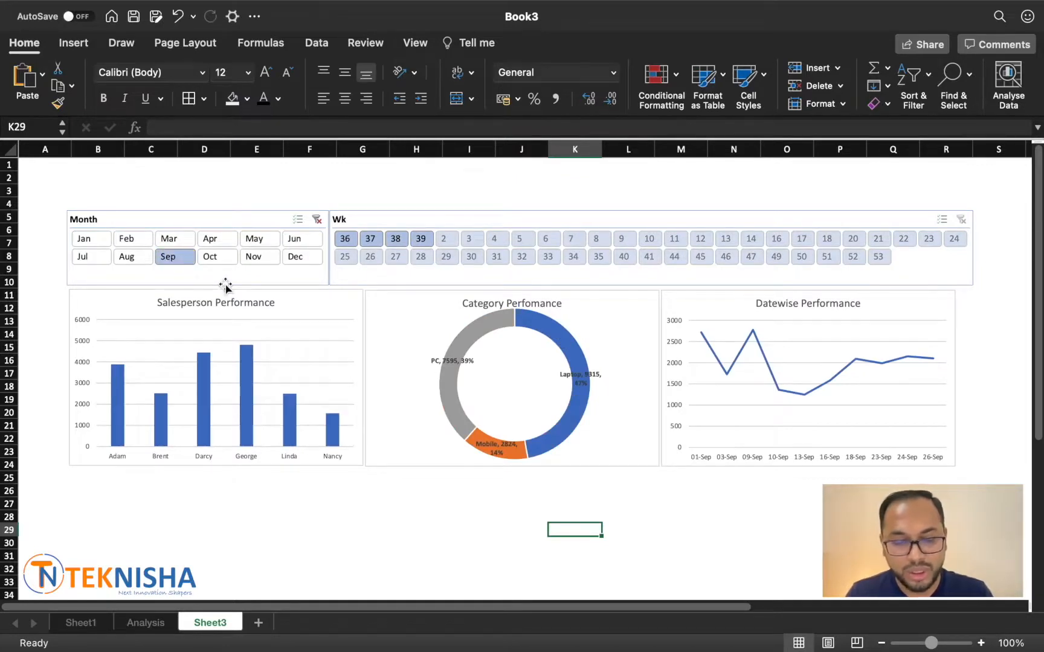
shift+click(212, 256)
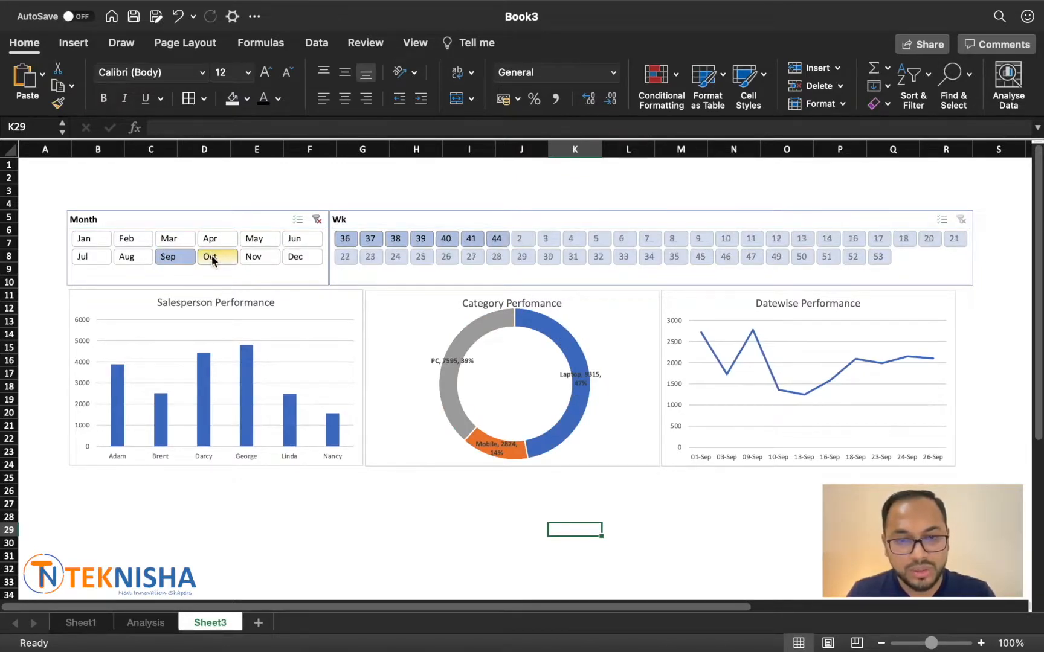
shift+click(127, 257)
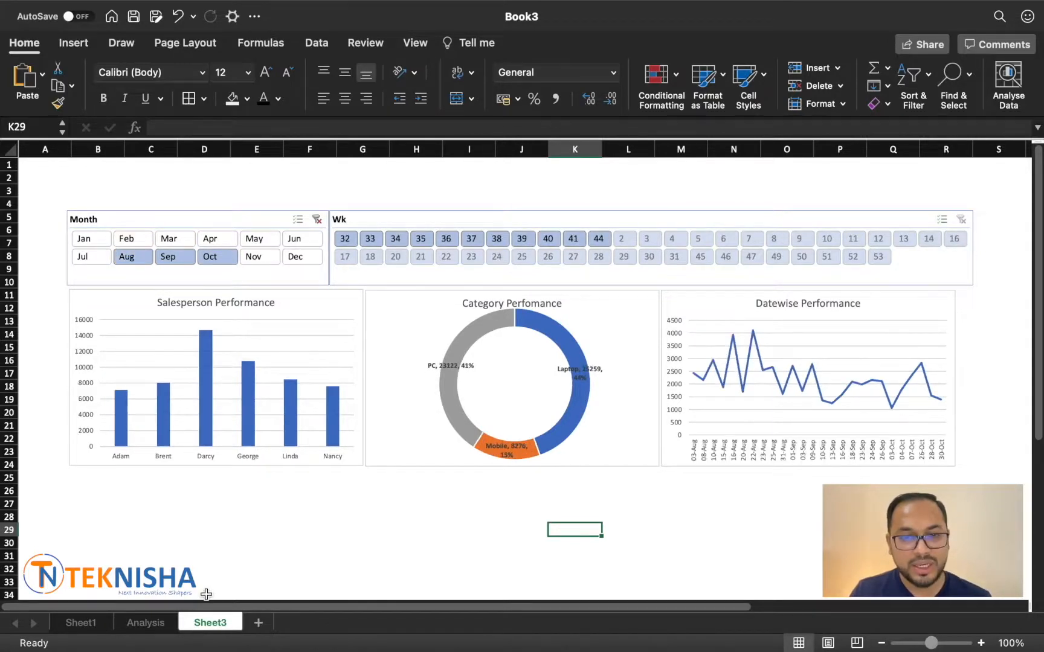